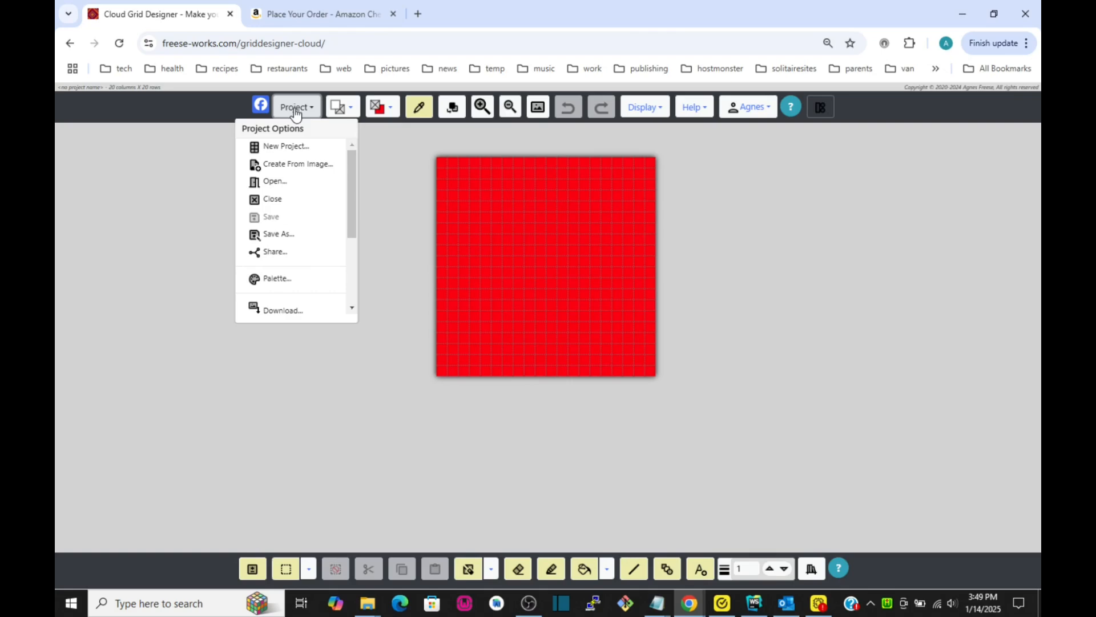
- Start a project from an image, load the ai-generated-8621650_1280 picture of the girl reading, and convert it to black and white
left_click(291, 165)
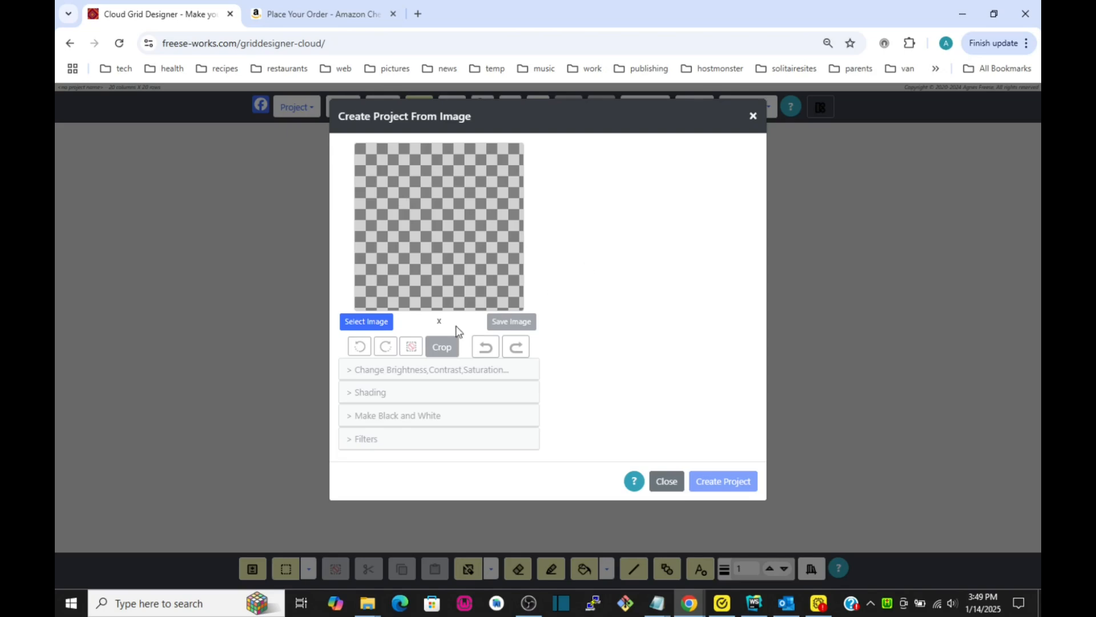
left_click(359, 323)
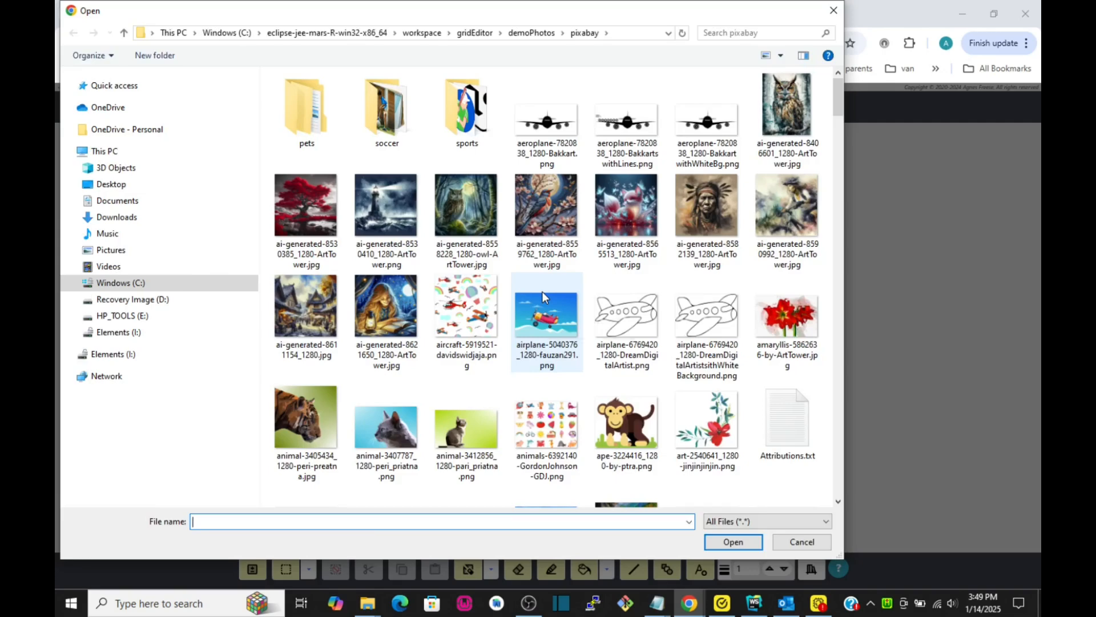
left_click(375, 291)
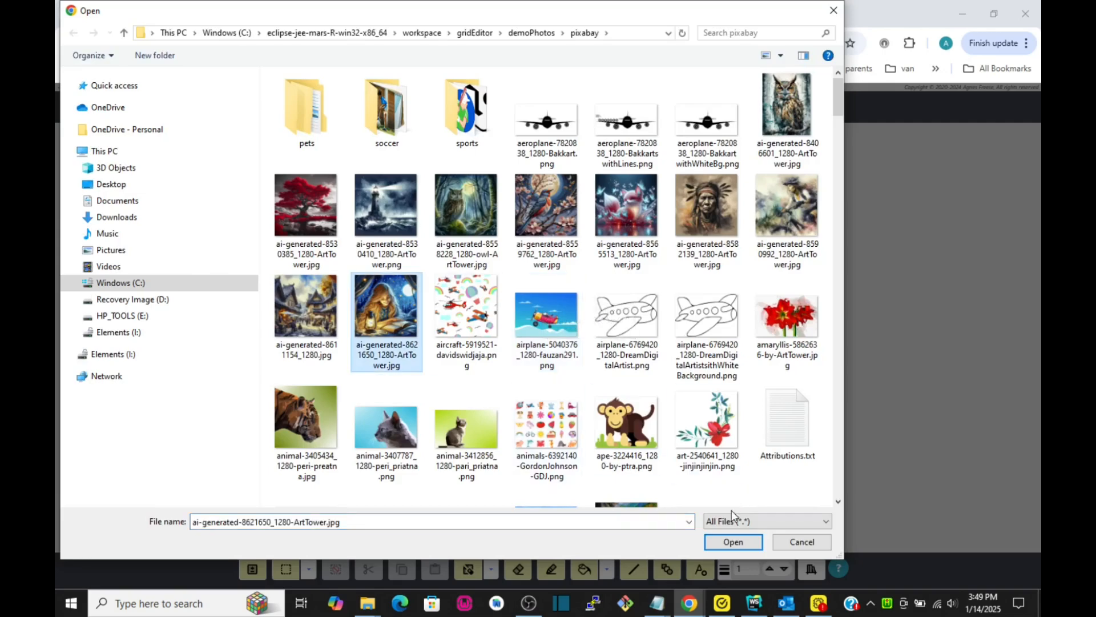
left_click(735, 541)
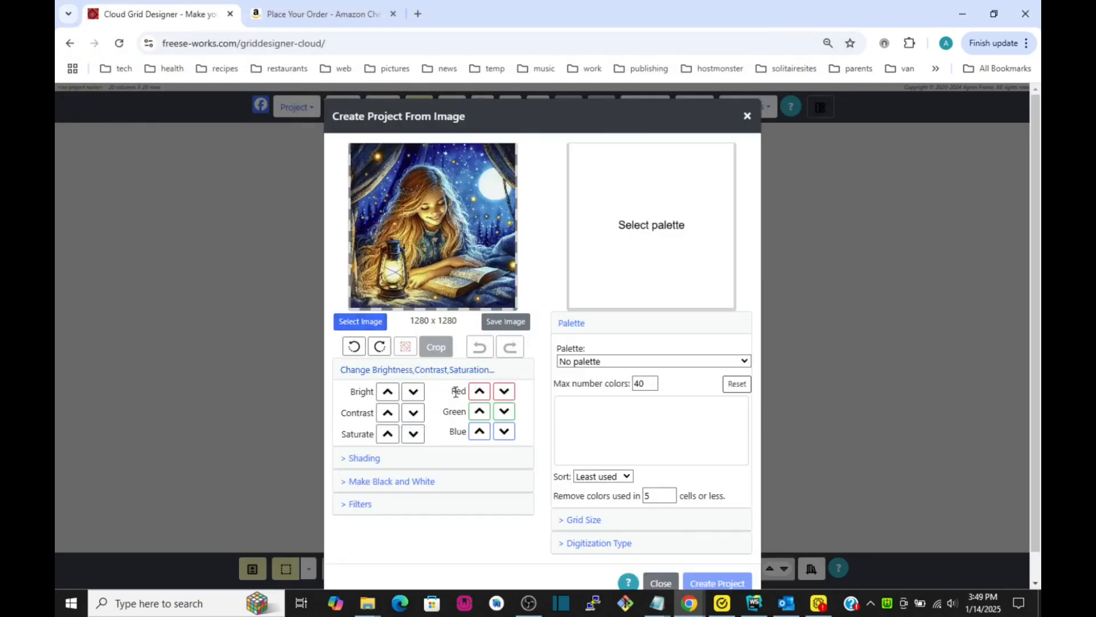
left_click(412, 483)
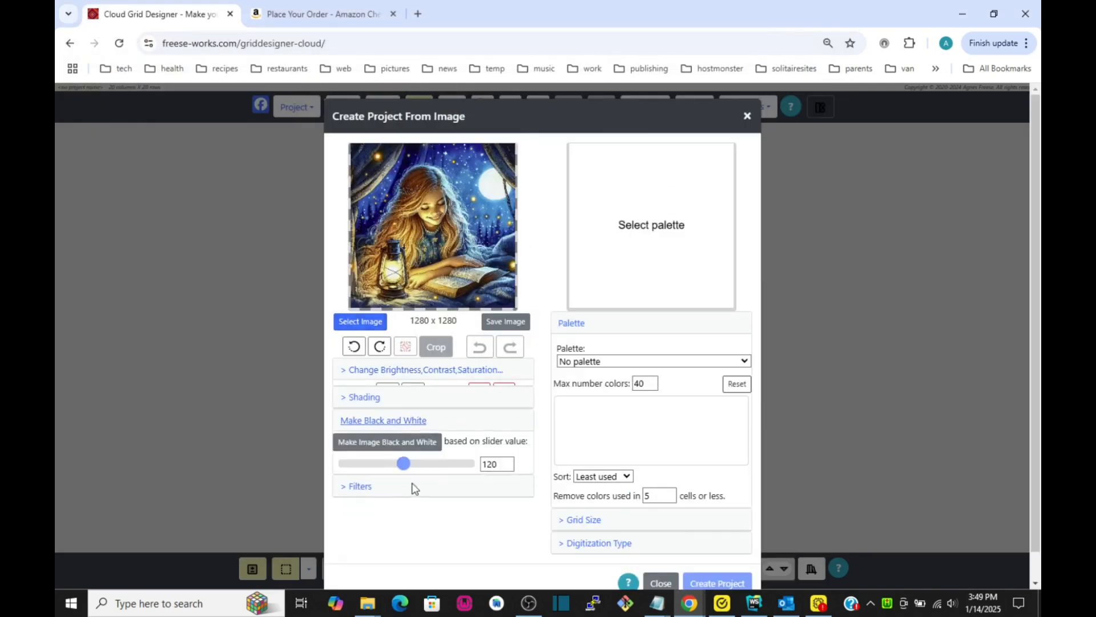
left_click(383, 443)
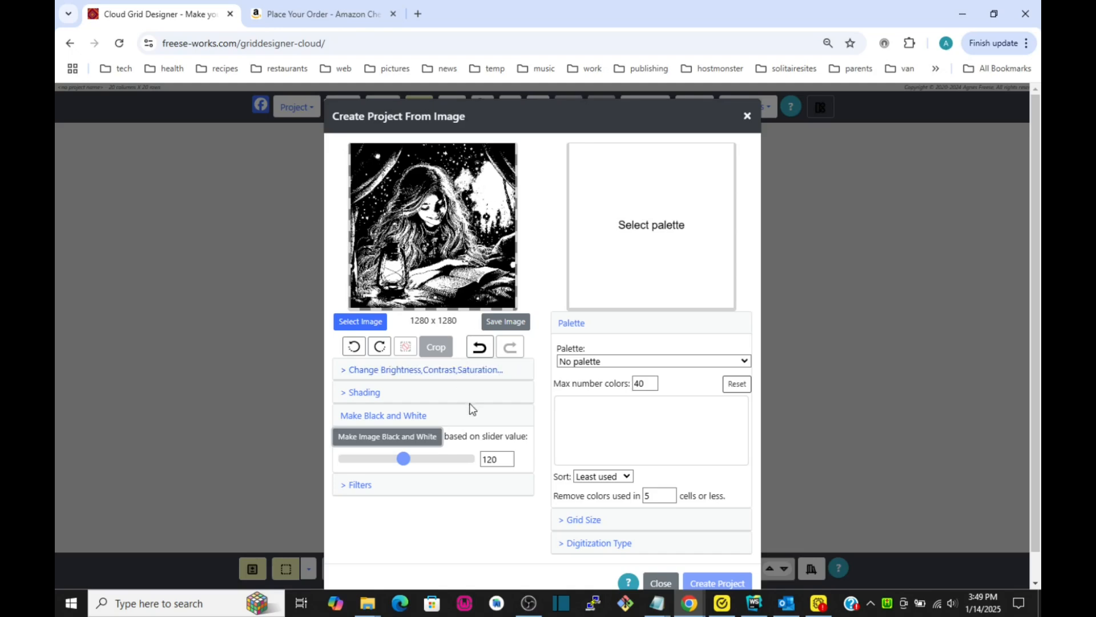
- Replace the source image with ai-generated-8611154_1280.jpg and convert it to black and white
left_click(362, 323)
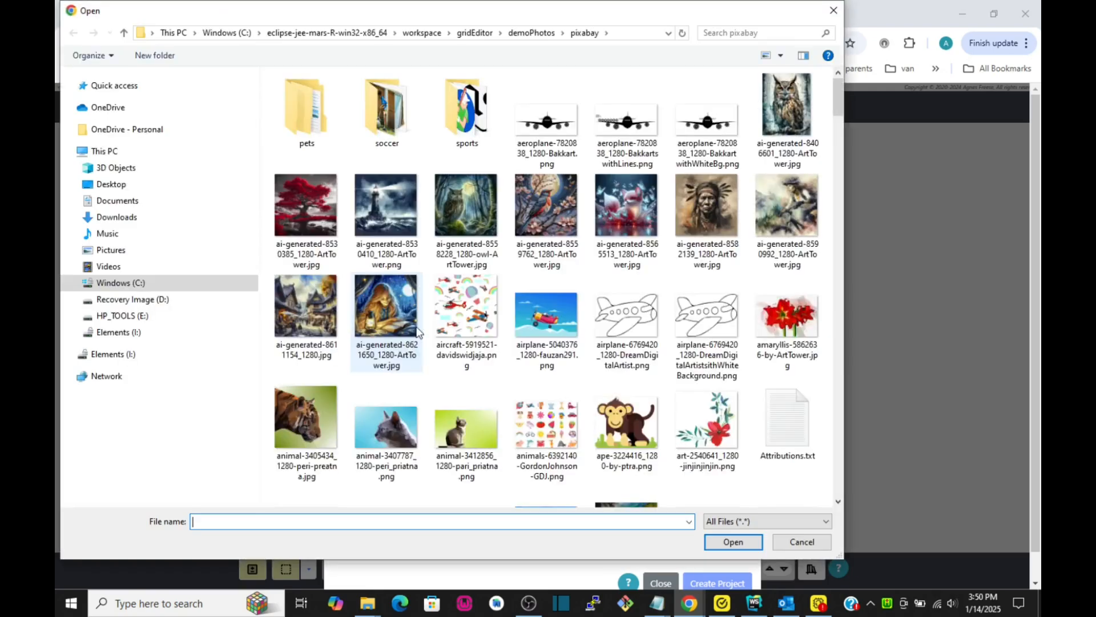
left_click(306, 305)
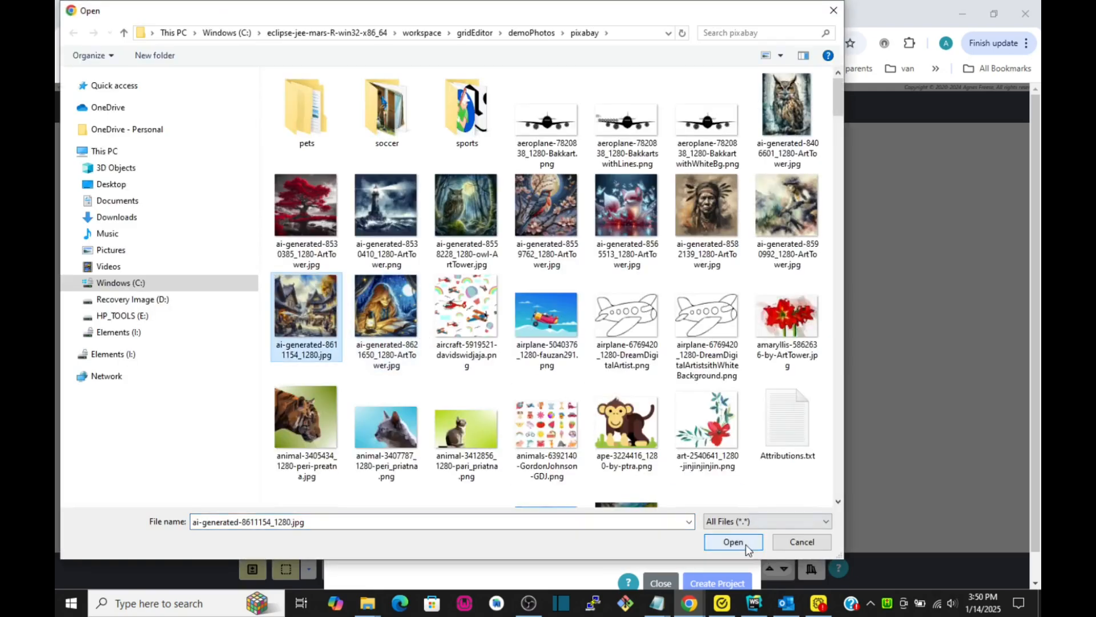
left_click(742, 543)
left_click(421, 481)
left_click(415, 444)
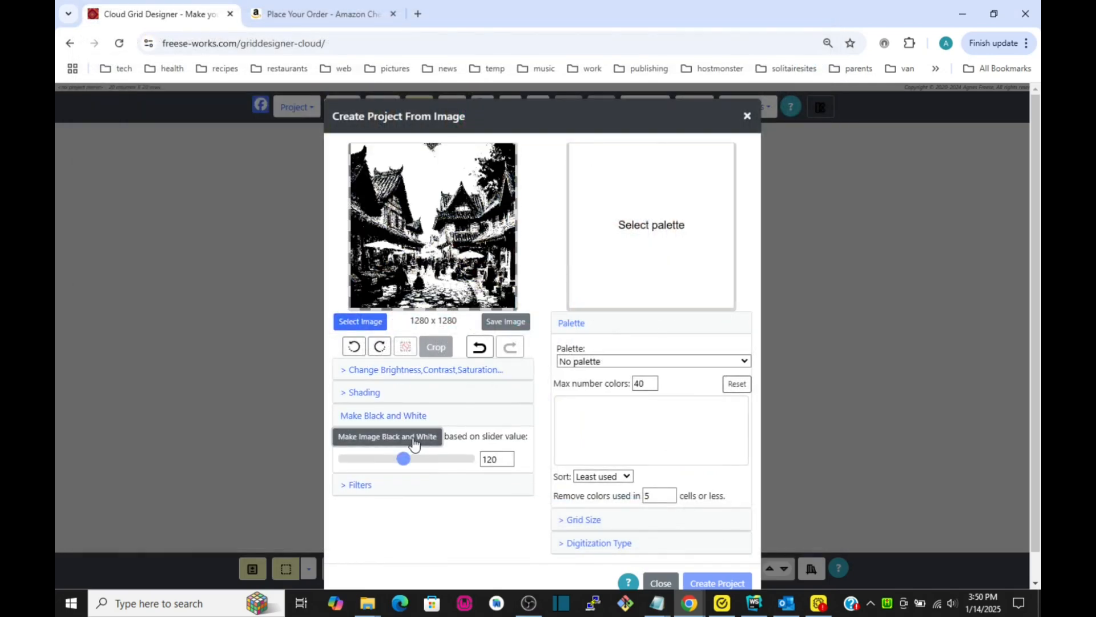
- Load the cat-7696277_1280 cat face picture as the source image and convert it to black and white
left_click(370, 323)
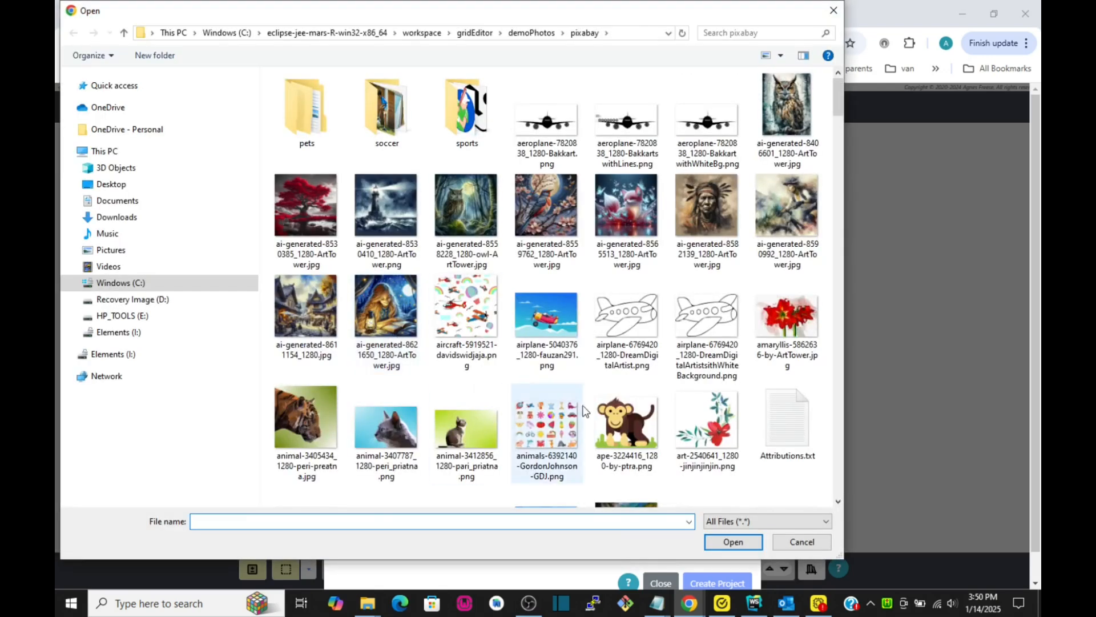
scroll(680, 416, "down", 3)
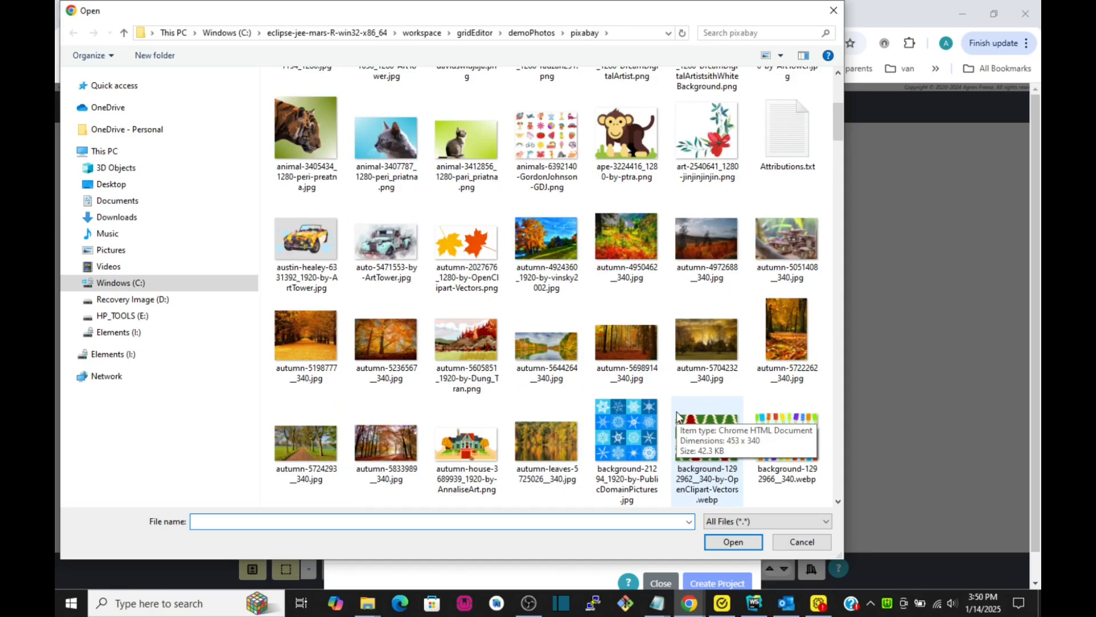
scroll(678, 415, "down", 3)
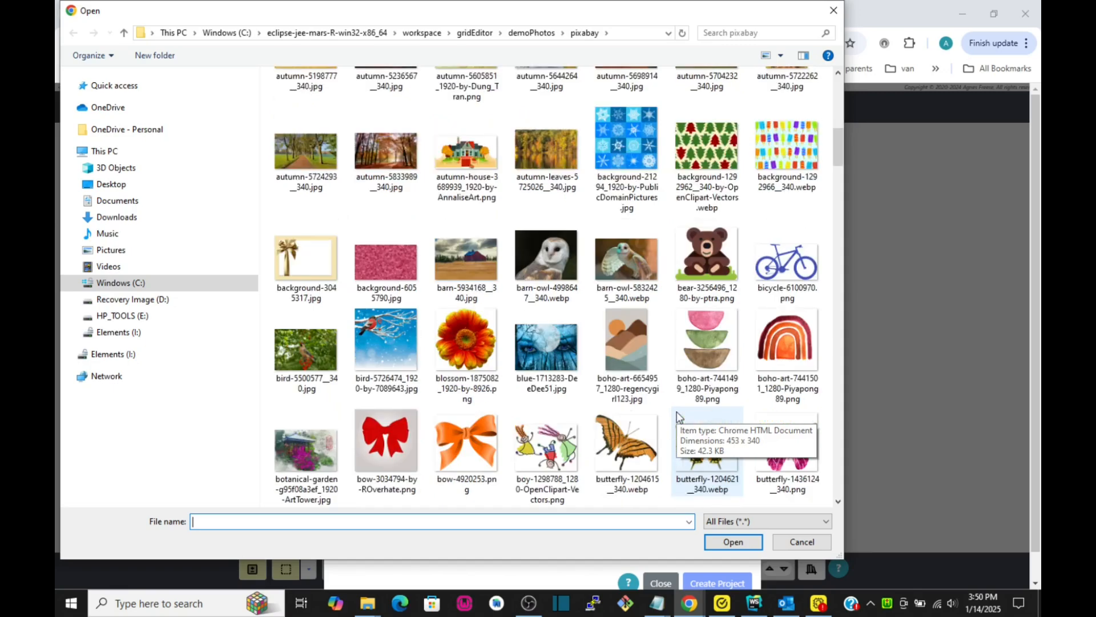
scroll(649, 415, "down", 3)
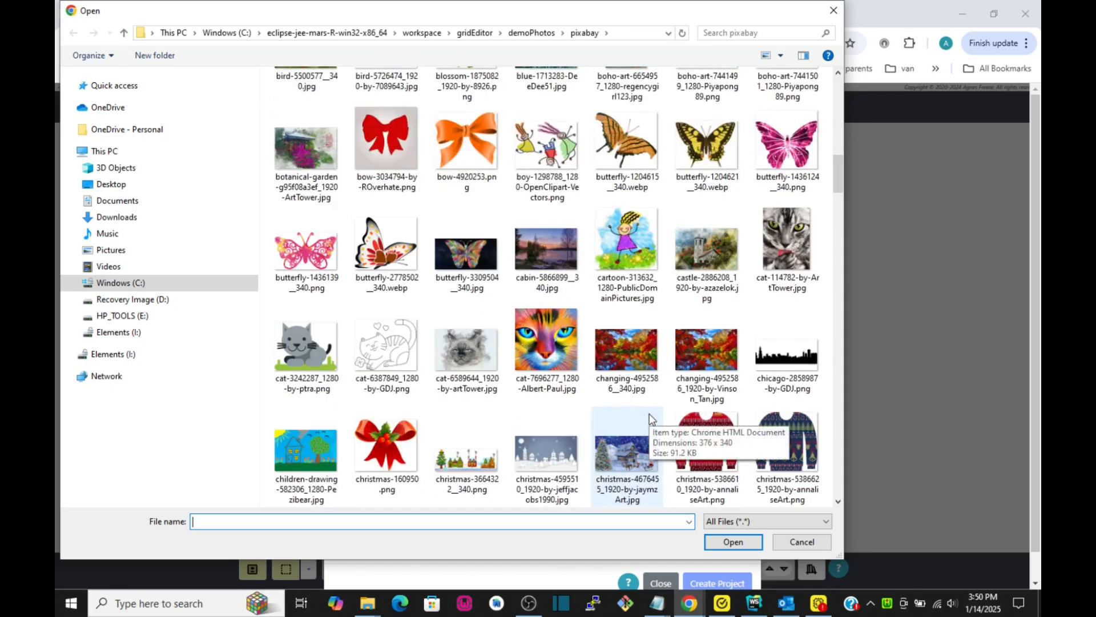
left_click(547, 343)
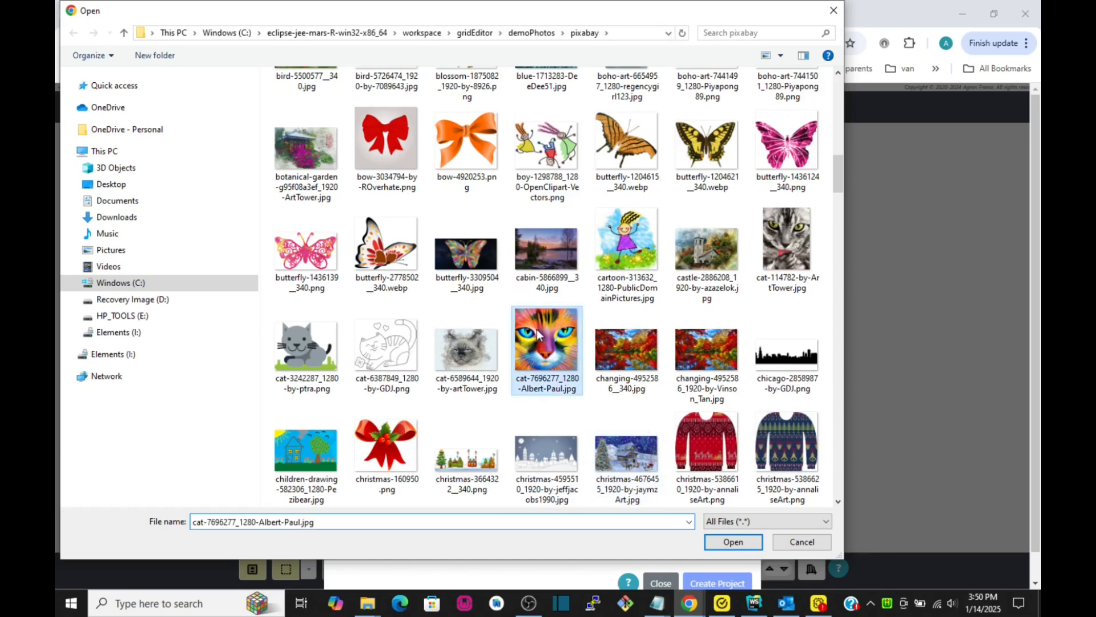
left_click(728, 537)
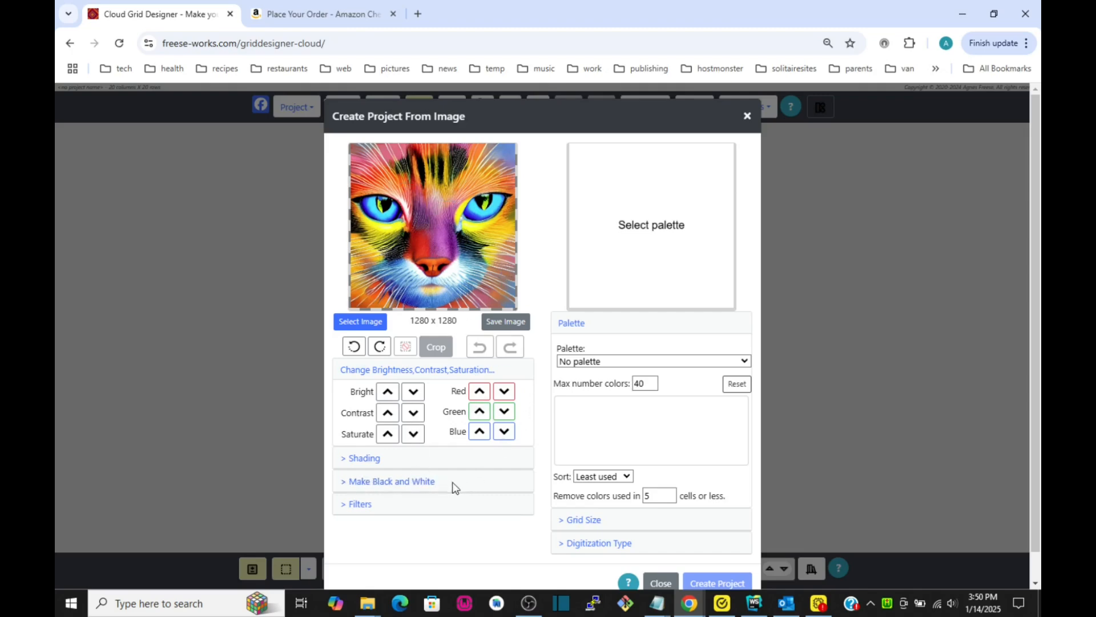
left_click(378, 483)
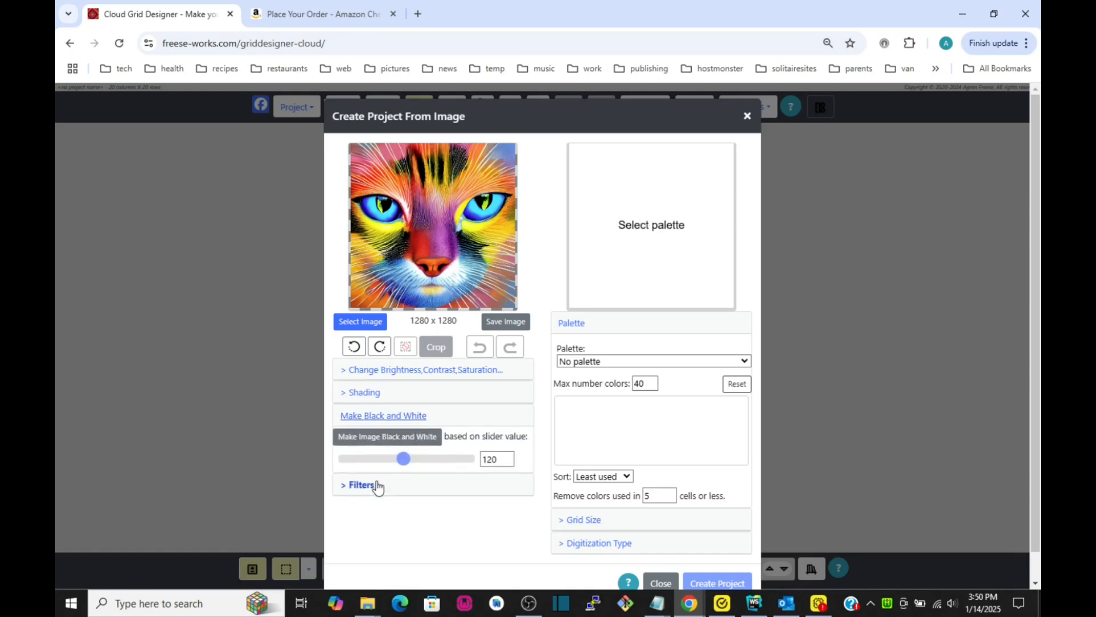
left_click(374, 441)
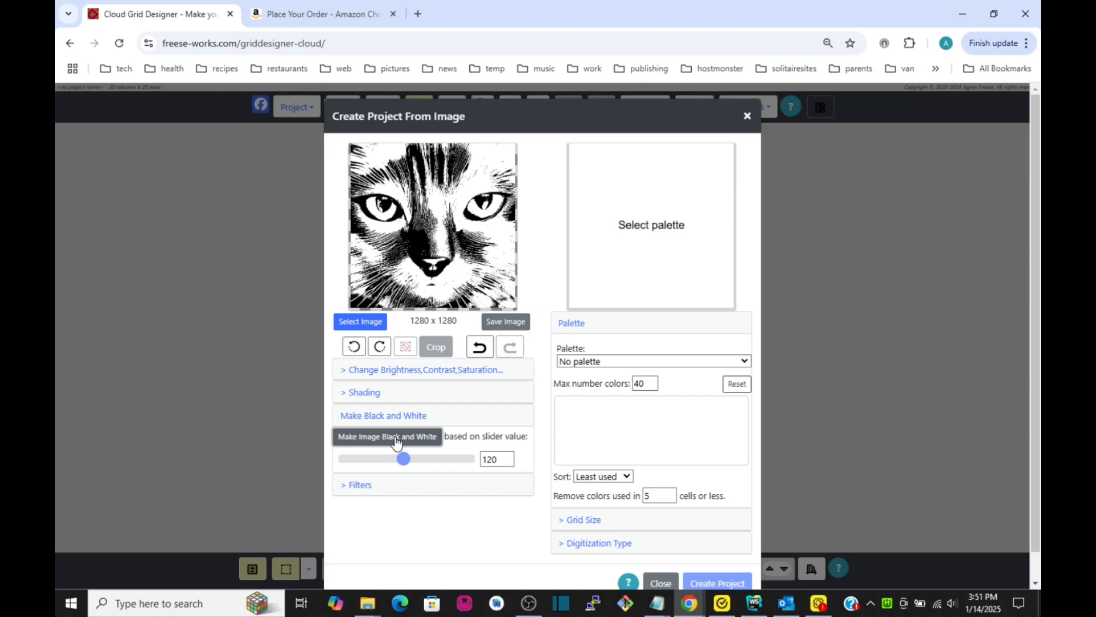
- Choose the (Yarn4) RedHeartSuperSaverWorsted [RHSSW] palette for the project
left_click(712, 362)
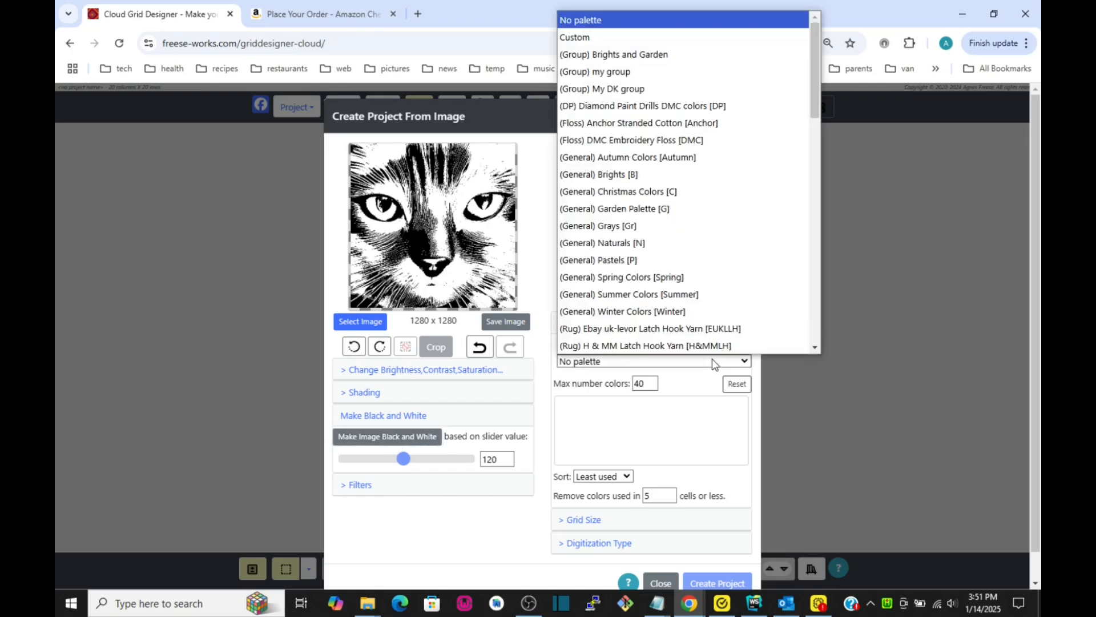
scroll(707, 286, "down", 10)
scroll(707, 280, "down", 1)
scroll(709, 279, "down", 5)
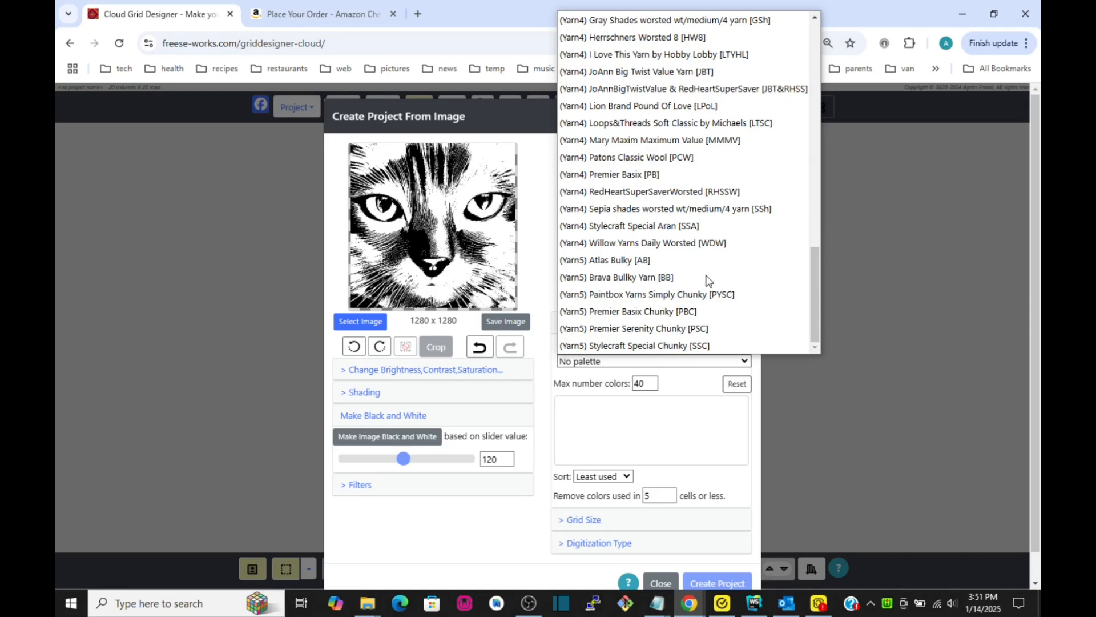
scroll(708, 279, "up", 3)
left_click(686, 324)
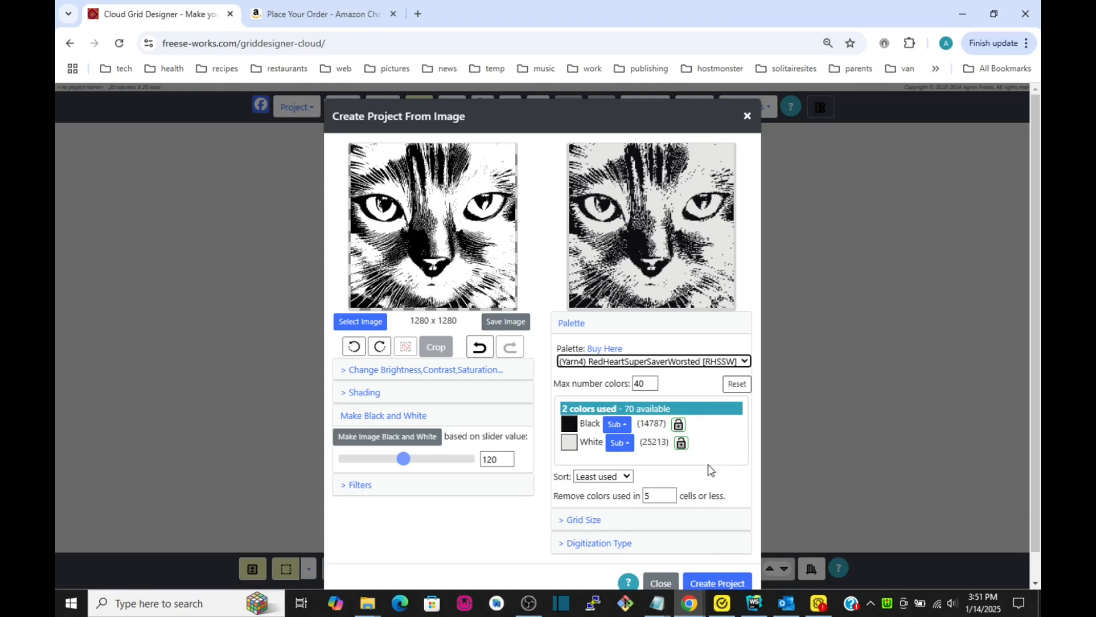
- Define the grid units as a Crochet project with the General single crochet gauge (medium yarn) and save the cell size
left_click(579, 520)
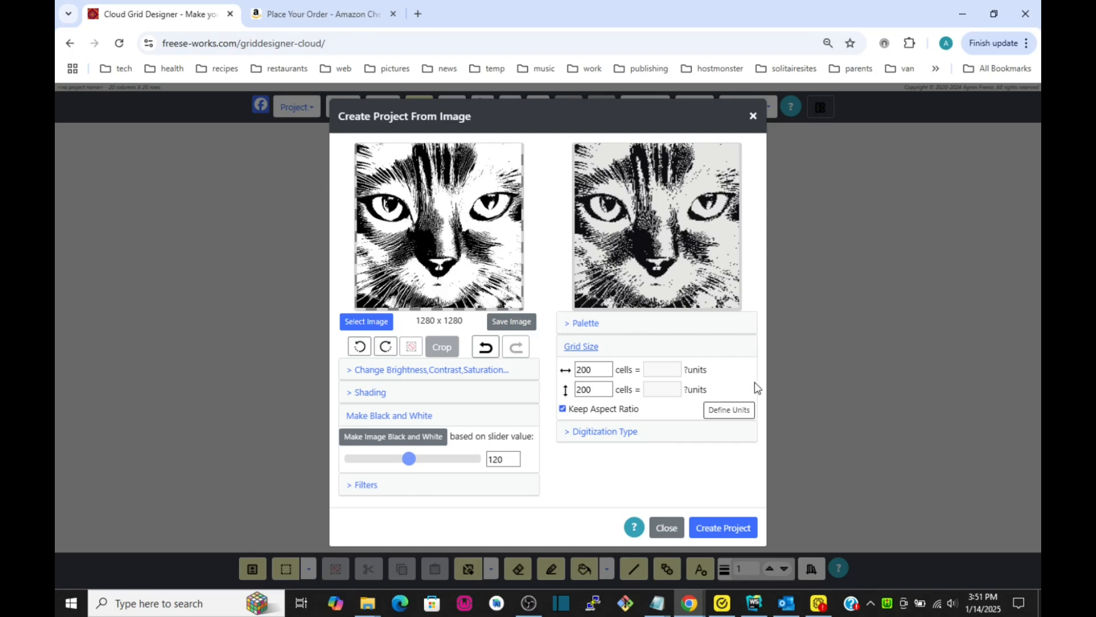
left_click(731, 411)
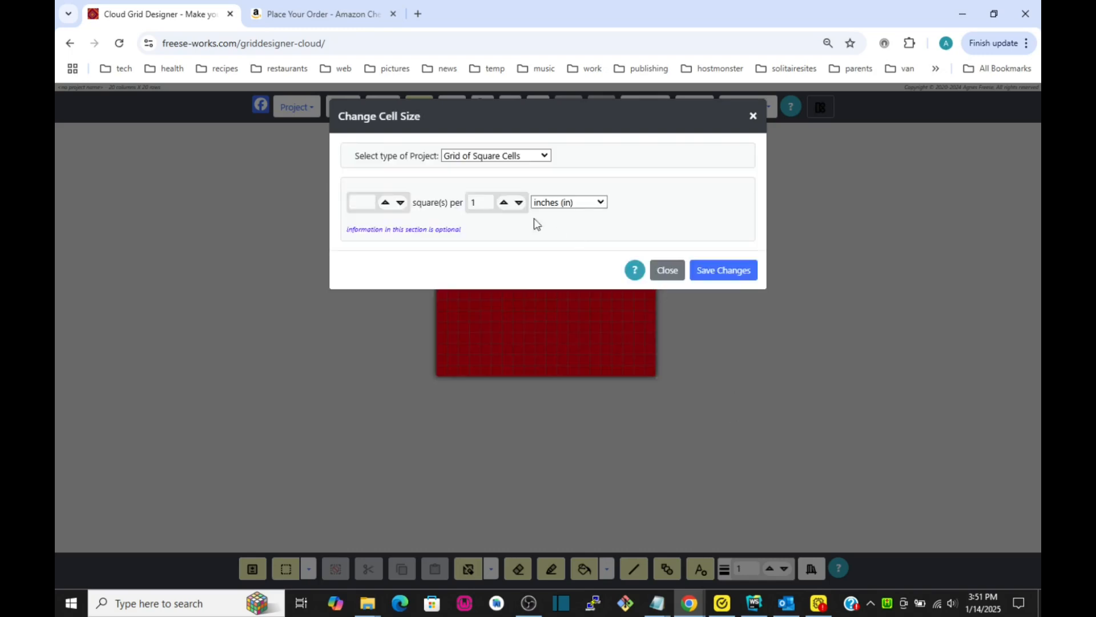
left_click(539, 157)
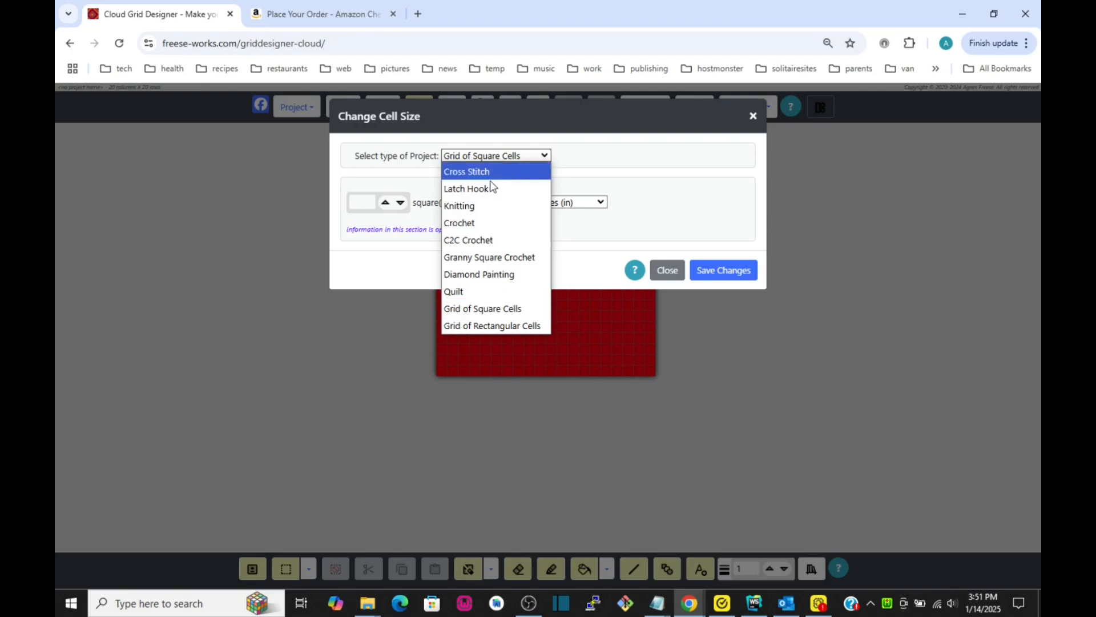
left_click(480, 223)
left_click(647, 219)
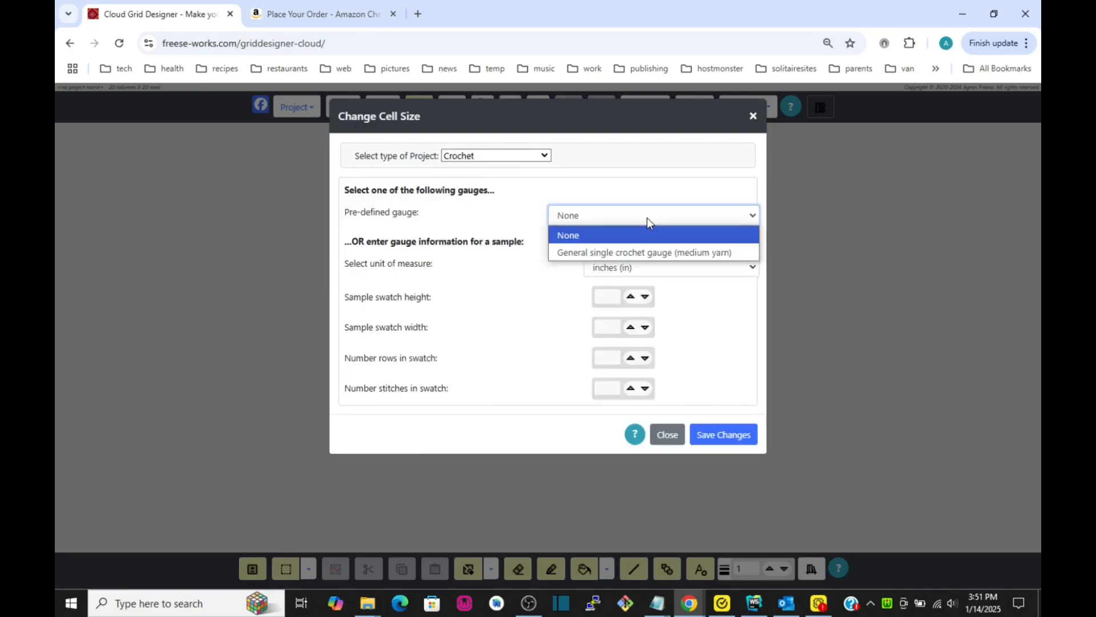
left_click(644, 252)
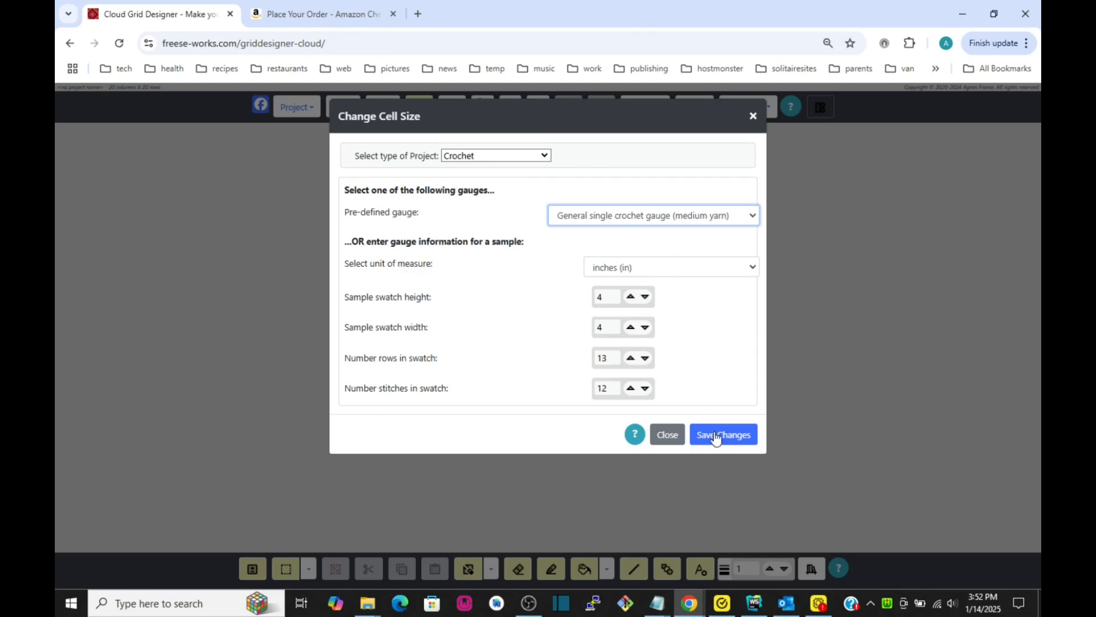
left_click(721, 440)
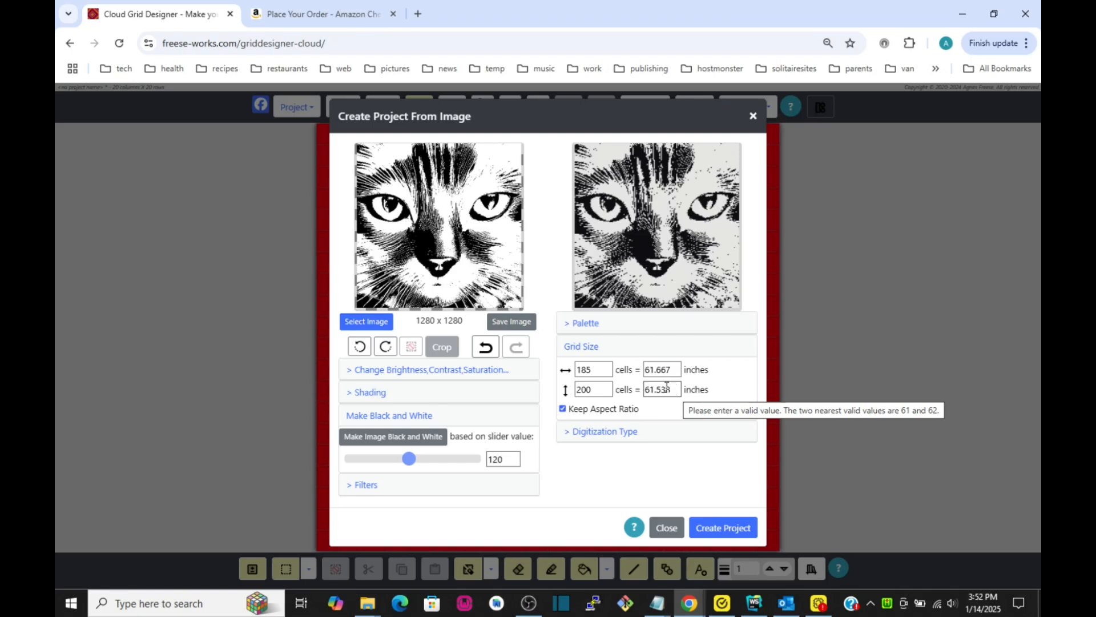
- Set the grid height to 36 inches with the aspect ratio kept
left_click_drag(668, 386, 643, 396)
type("36")
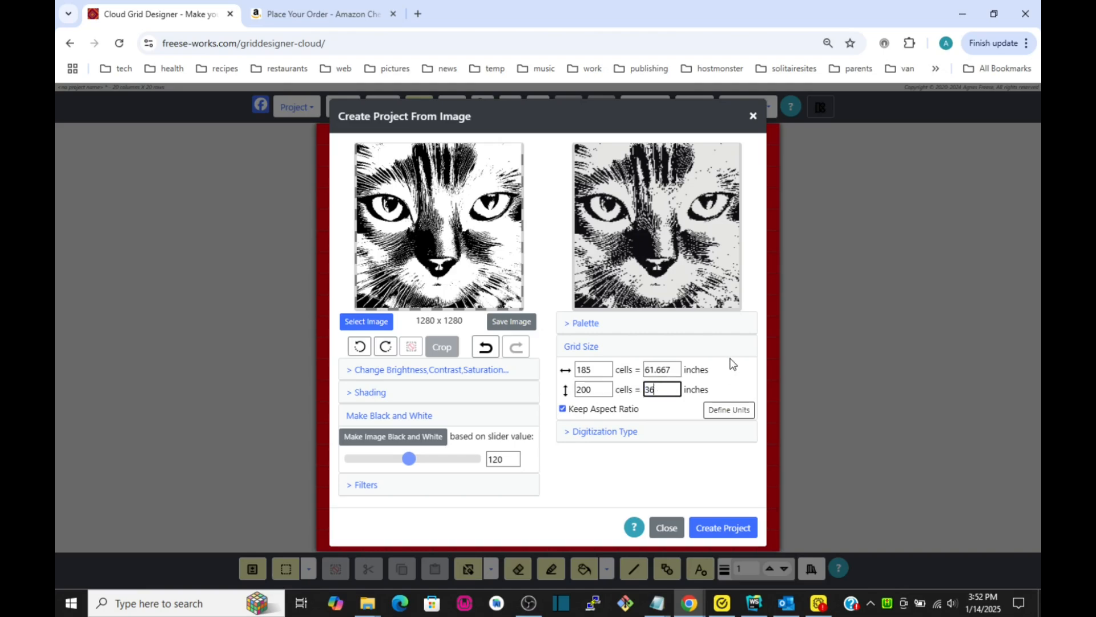
key("Return")
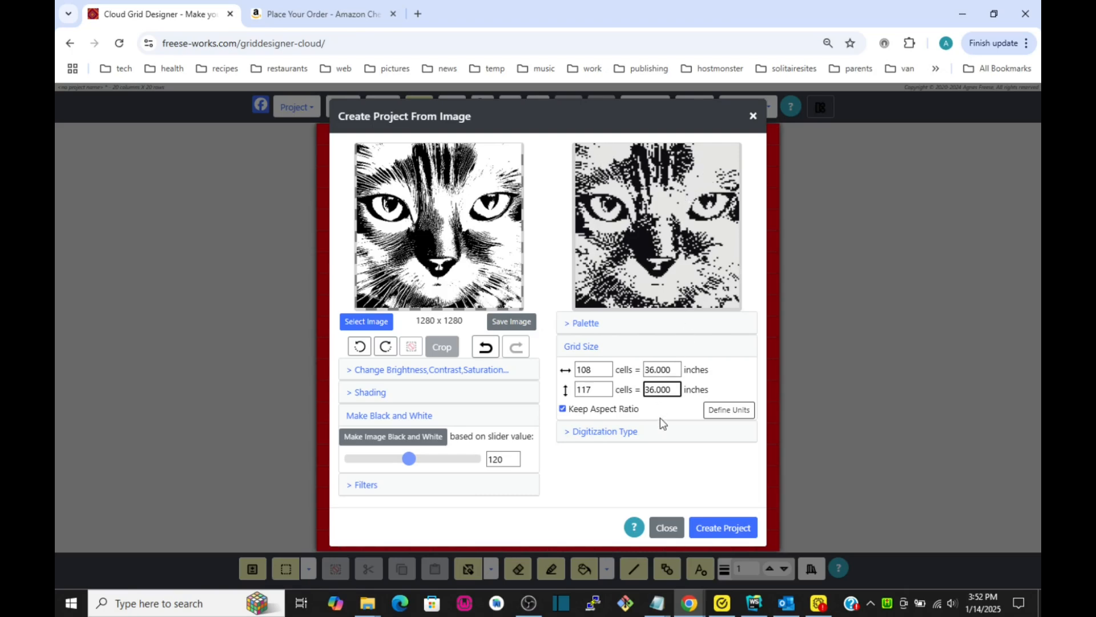
- Set the digitization type to Smooth
left_click(613, 433)
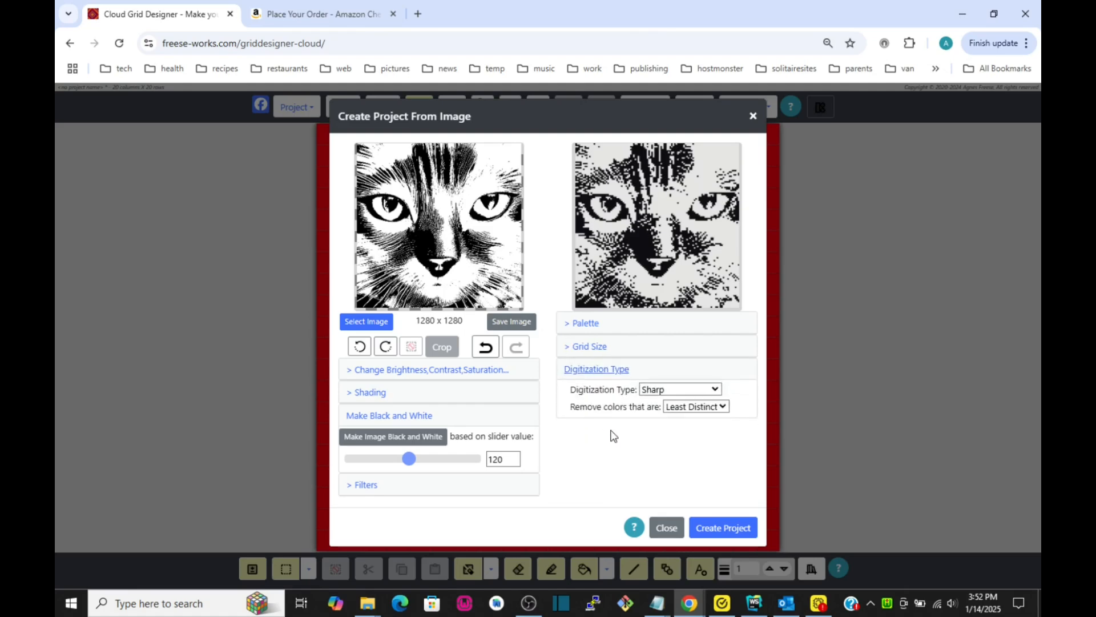
left_click(716, 390)
left_click(675, 423)
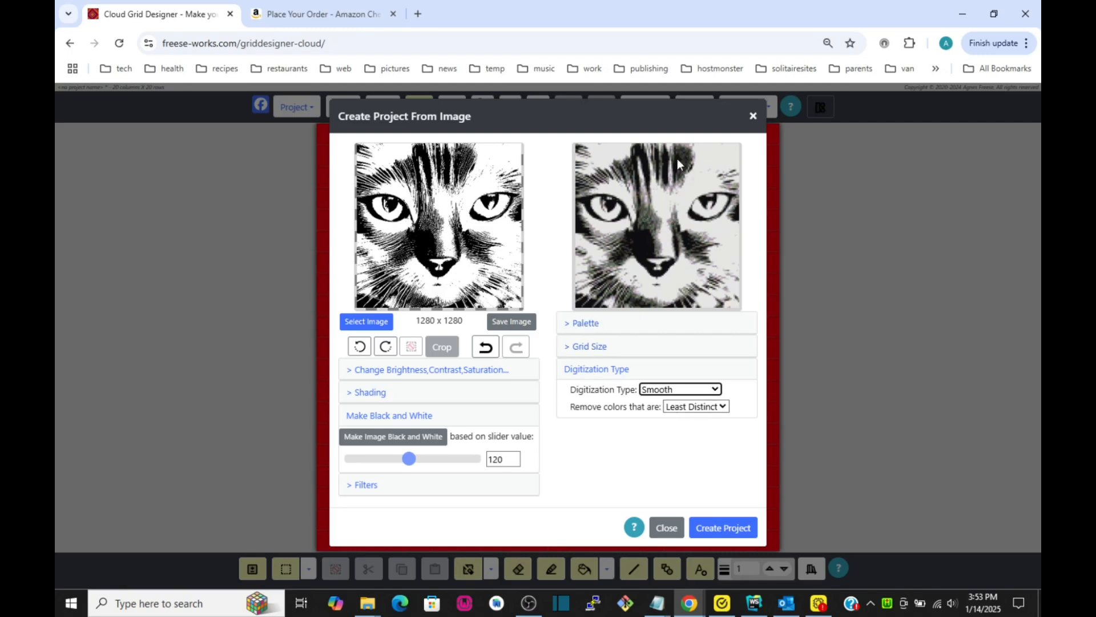
- Review the palette's used colors and limit the maximum number of colors to 4
left_click(588, 327)
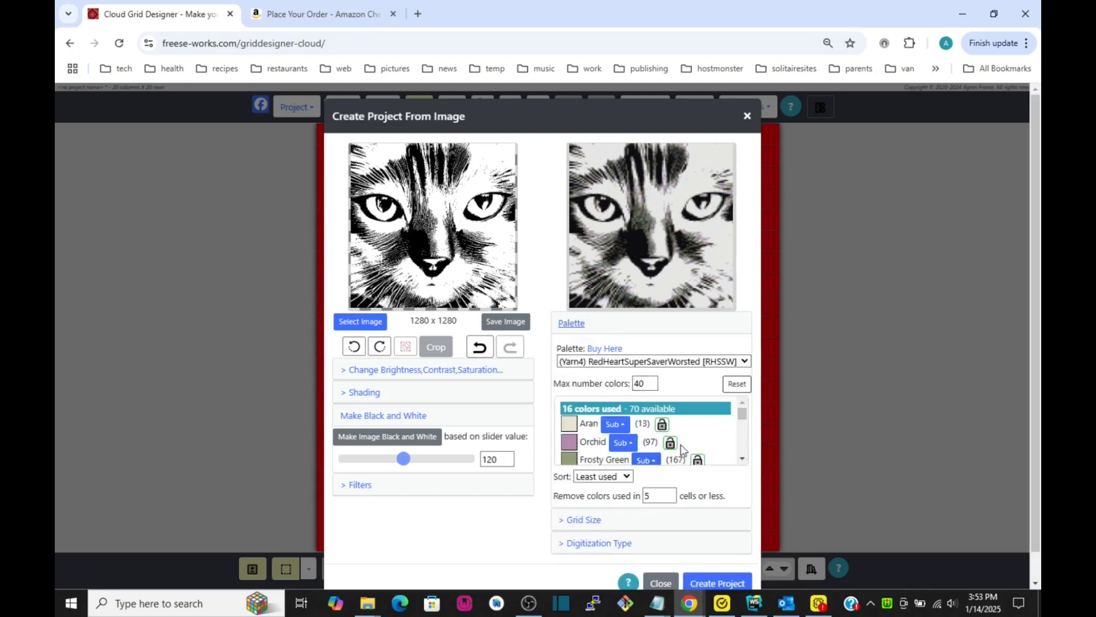
scroll(686, 451, "down", 5)
scroll(691, 452, "up", 5)
double_click(646, 383)
type("4")
key("Return")
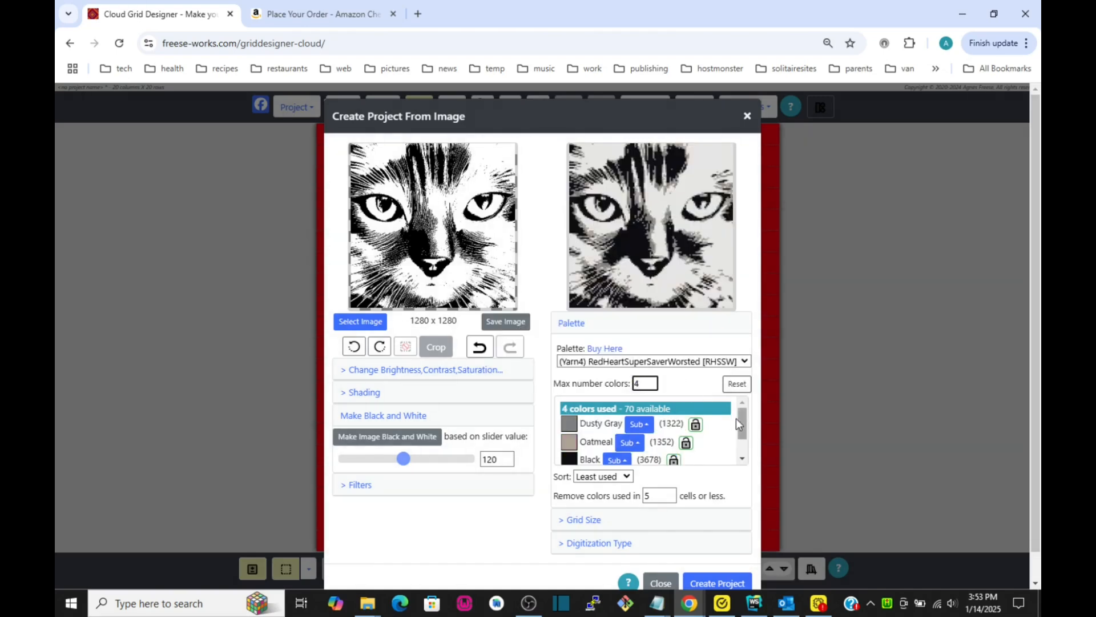
- Check the reduced color list and set the maximum number of colors to 3
mouse_move(742, 421)
left_mouse_down()
mouse_move(748, 444)
mouse_move(750, 425)
left_mouse_up()
left_click_drag(642, 385, 635, 383)
key("Return")
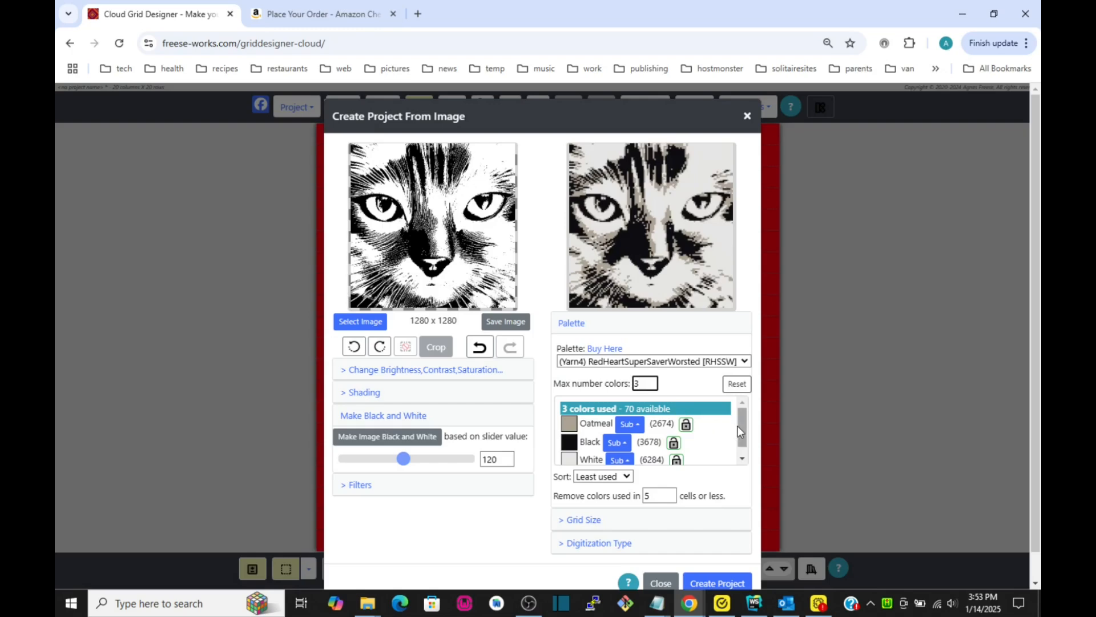
mouse_move(743, 424)
left_mouse_down()
mouse_move(744, 441)
mouse_move(744, 423)
left_mouse_up()
left_click(644, 383)
double_click(645, 382)
type("4")
- Substitute the medium gray yarn shade for Oatmeal in the used colors
left_click(630, 425)
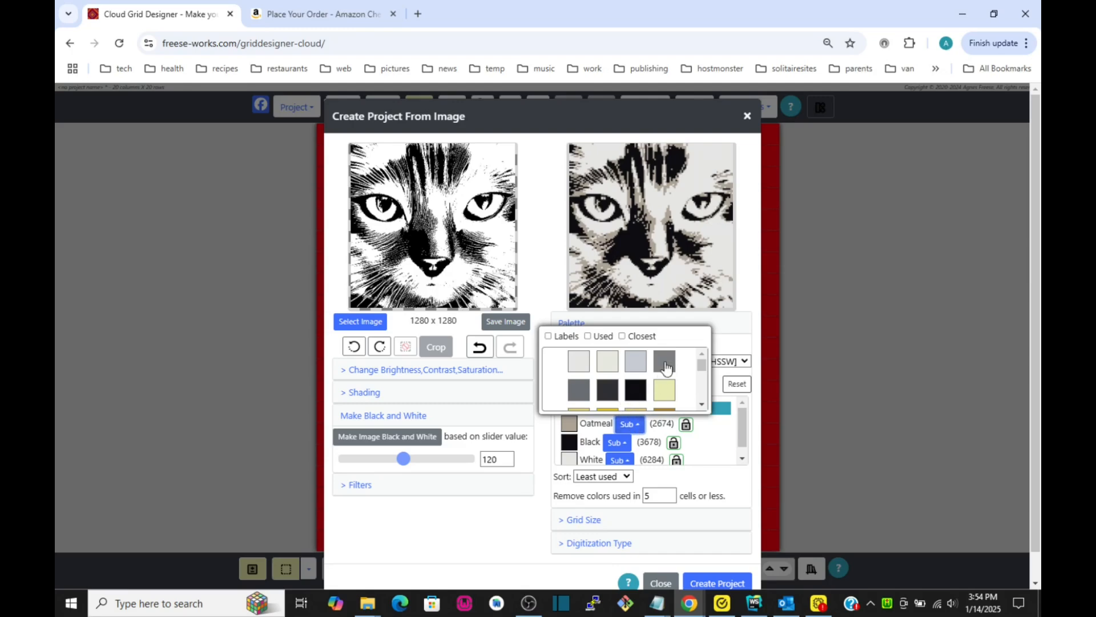
left_click(665, 362)
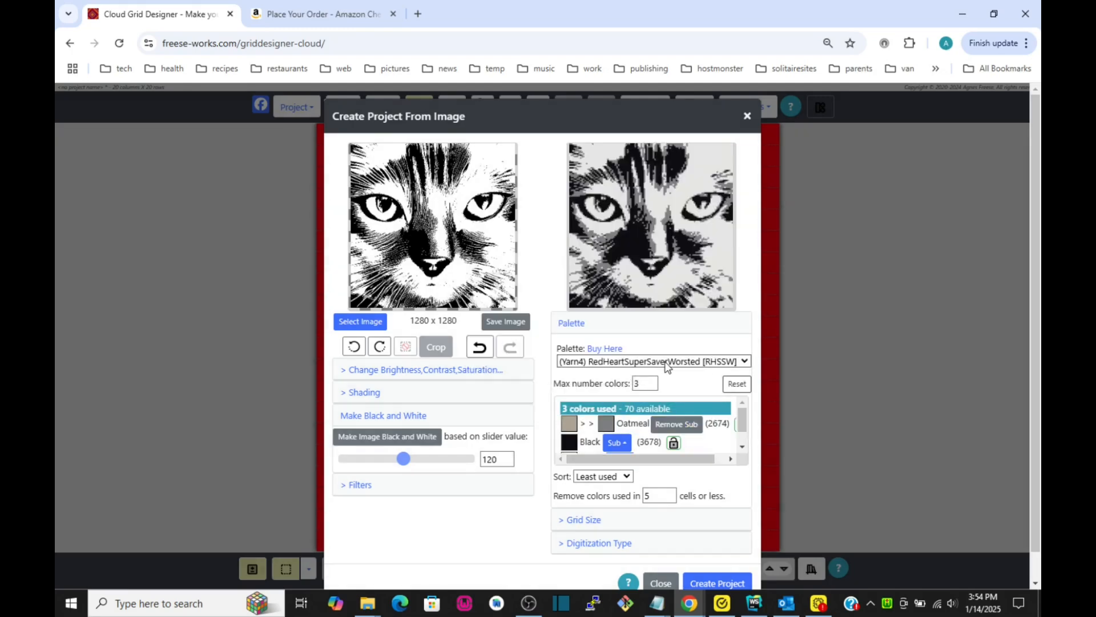
- Create the project from the digitized cat image and save it under the name cat
mouse_move(678, 228)
mouse_move(742, 421)
left_mouse_down()
mouse_move(745, 439)
mouse_move(747, 413)
left_mouse_up()
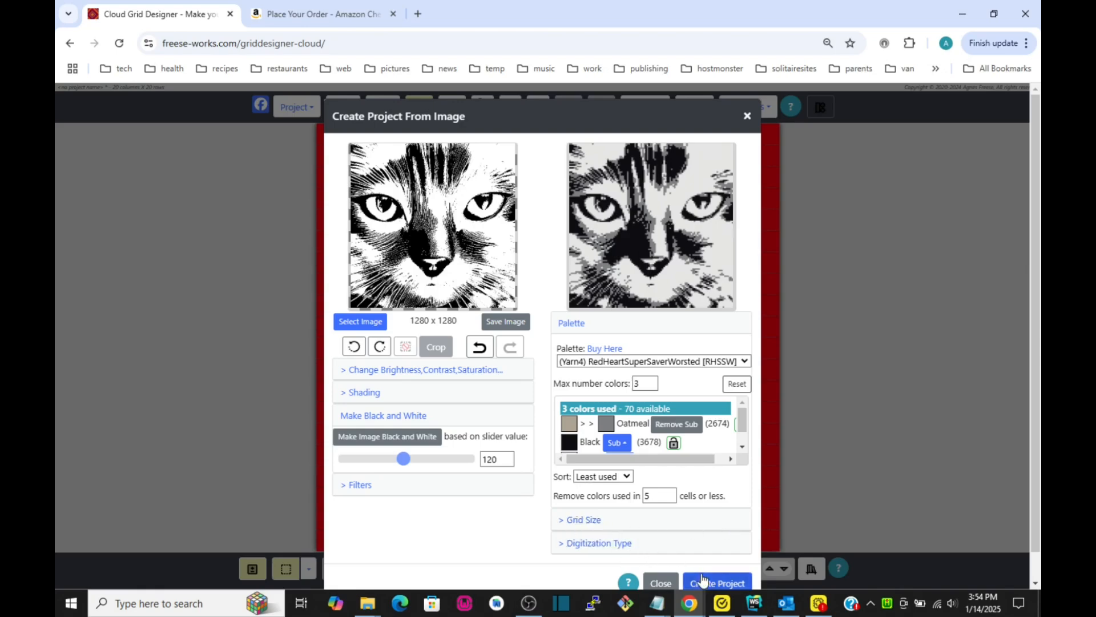
left_click(720, 582)
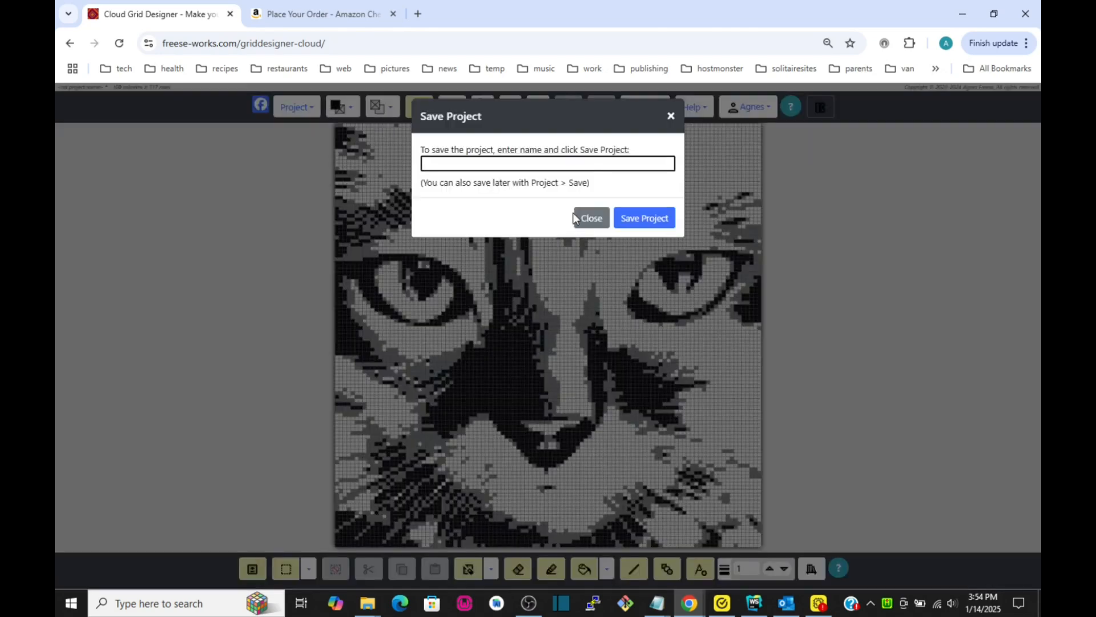
left_click(634, 217)
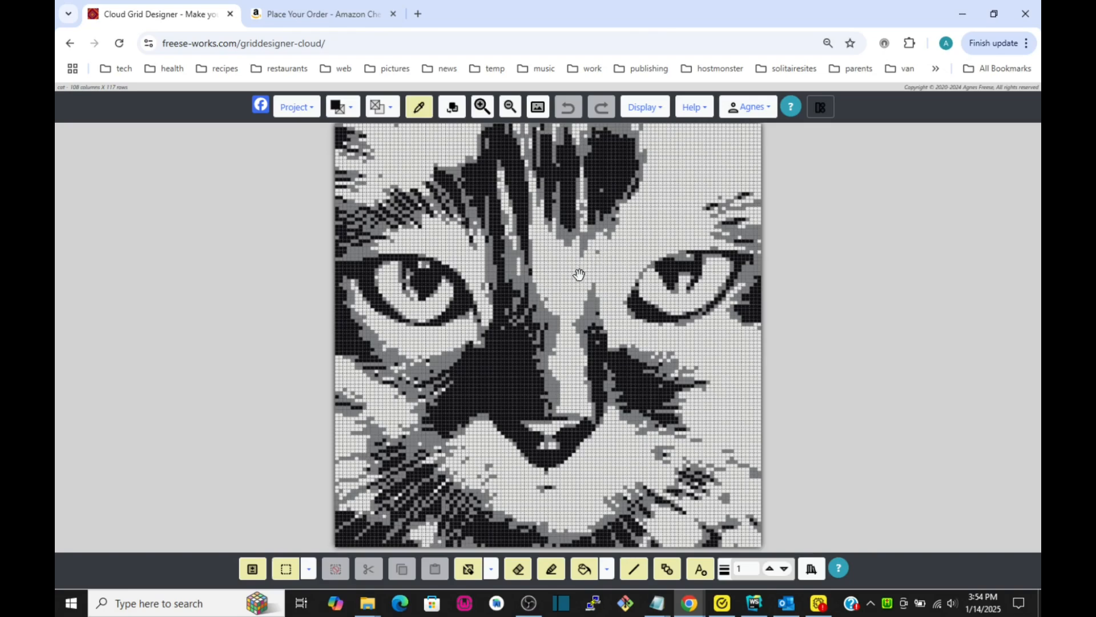
- Clean up stray isolated cells around the cat's muzzle and face with a fill tool variant
left_click(607, 568)
left_click(563, 471)
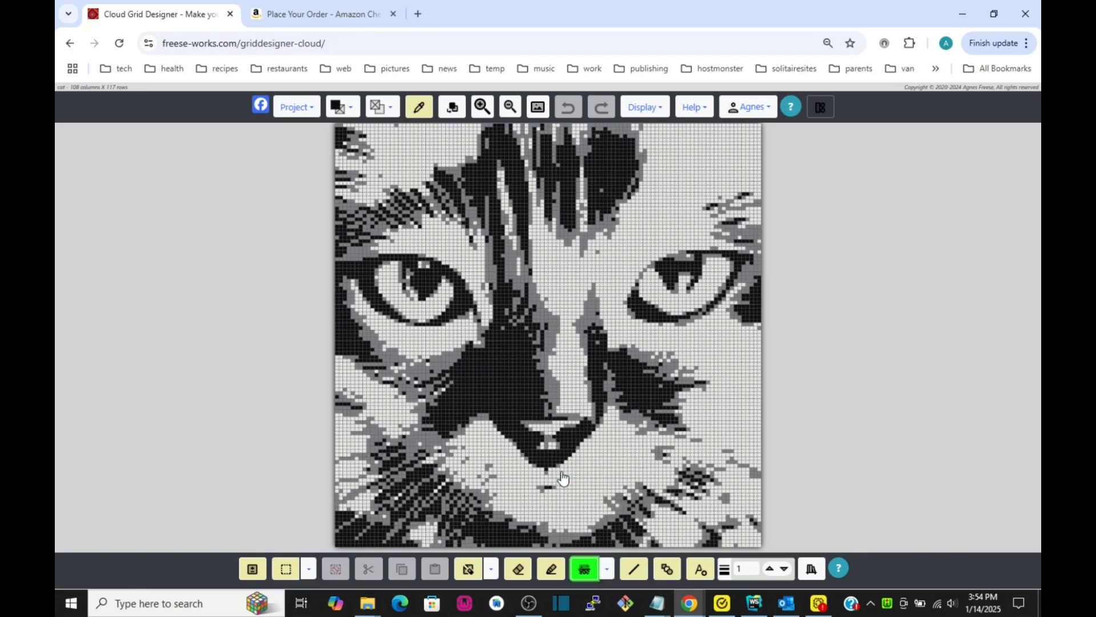
left_click(582, 570)
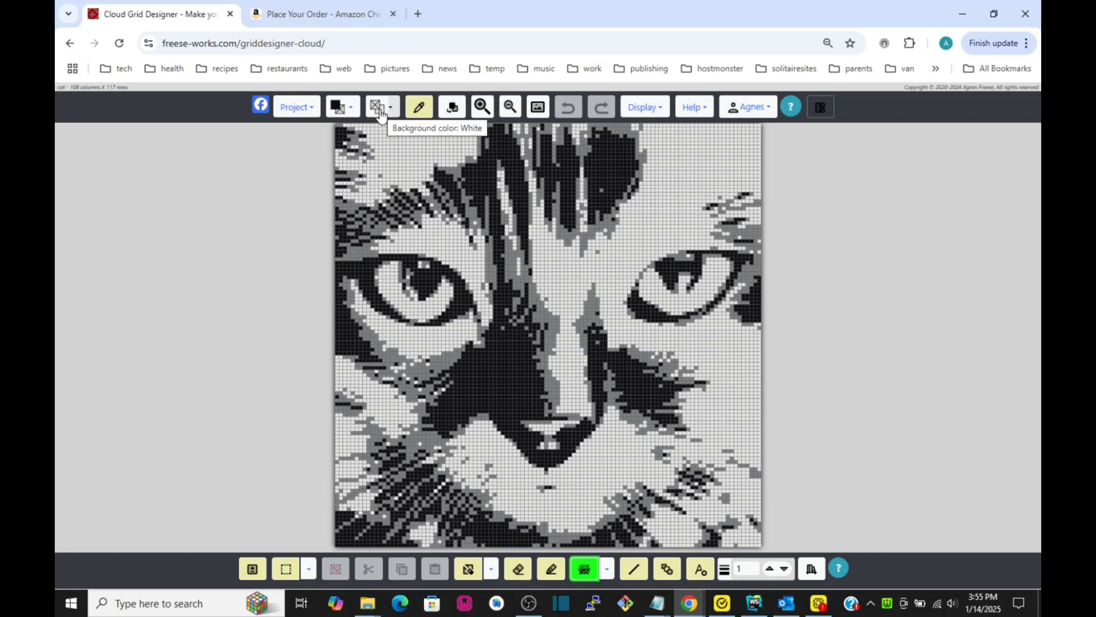
left_click(424, 141)
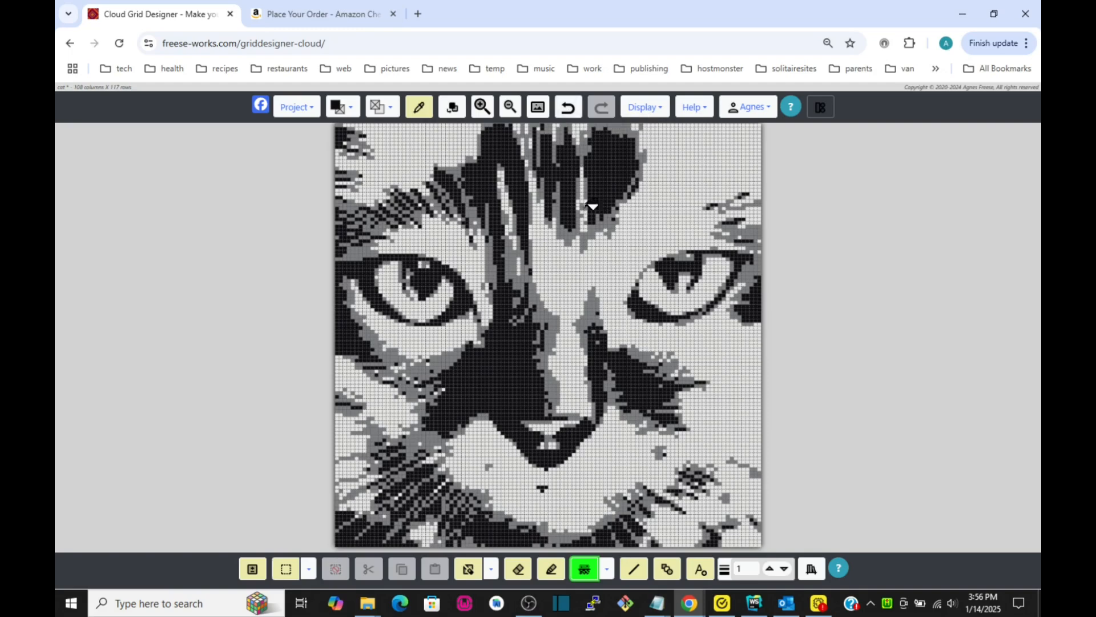
- Limit the foreground palette to used colors and set the foreground color to the used gray
left_click(350, 110)
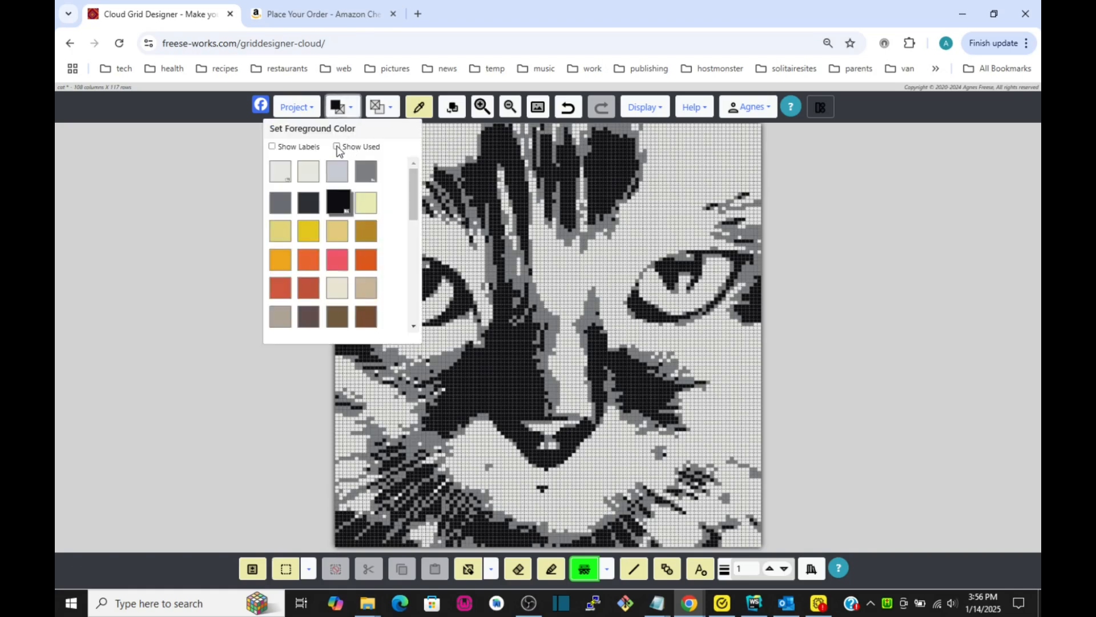
left_click(338, 147)
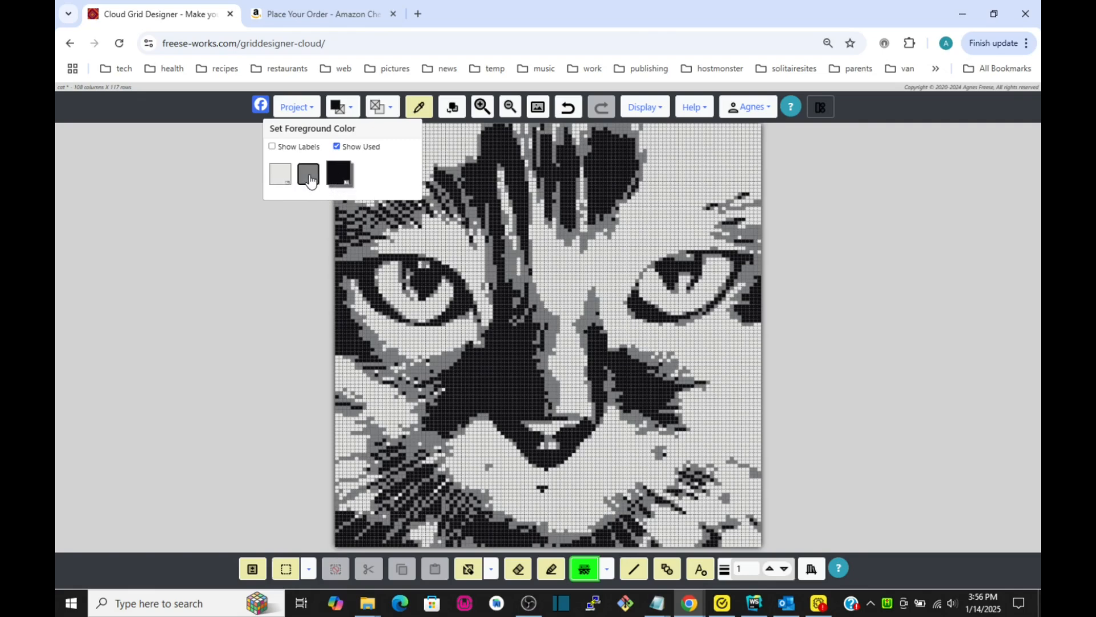
left_click(309, 180)
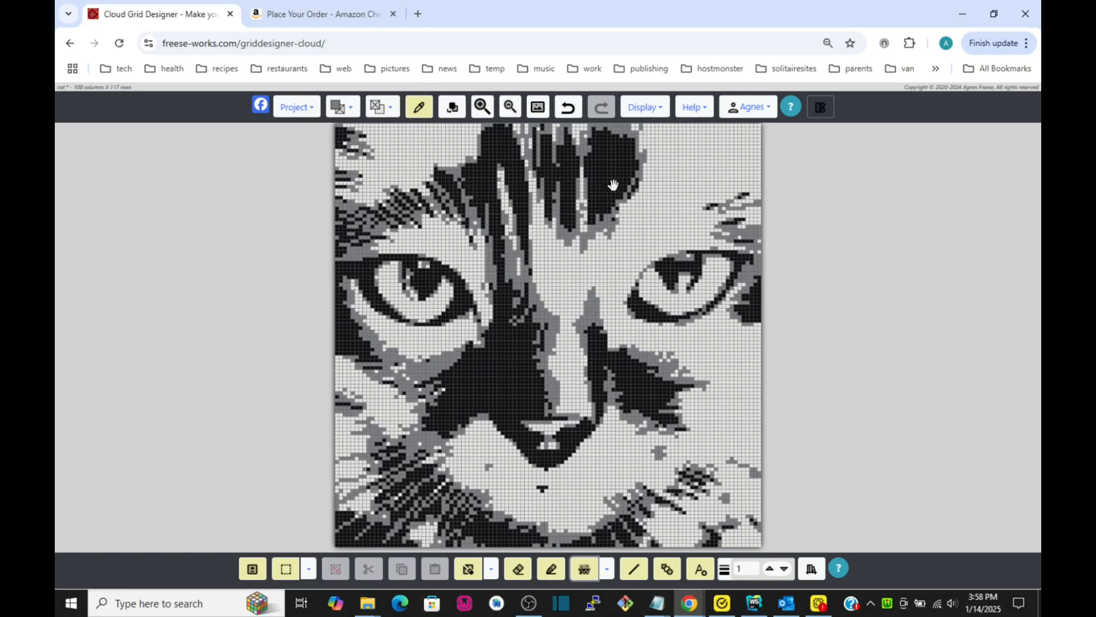
- Enter a new grid size of 121 rows and 112 columns for the cat pattern
left_click(661, 111)
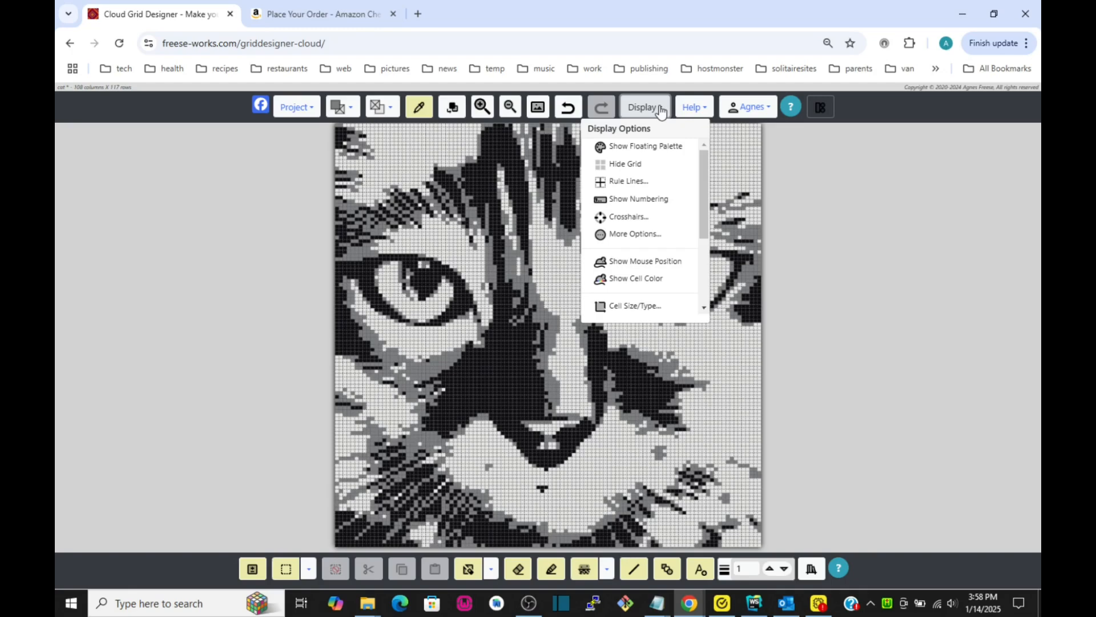
mouse_move(703, 155)
left_mouse_down()
mouse_move(708, 236)
mouse_move(705, 146)
left_mouse_up()
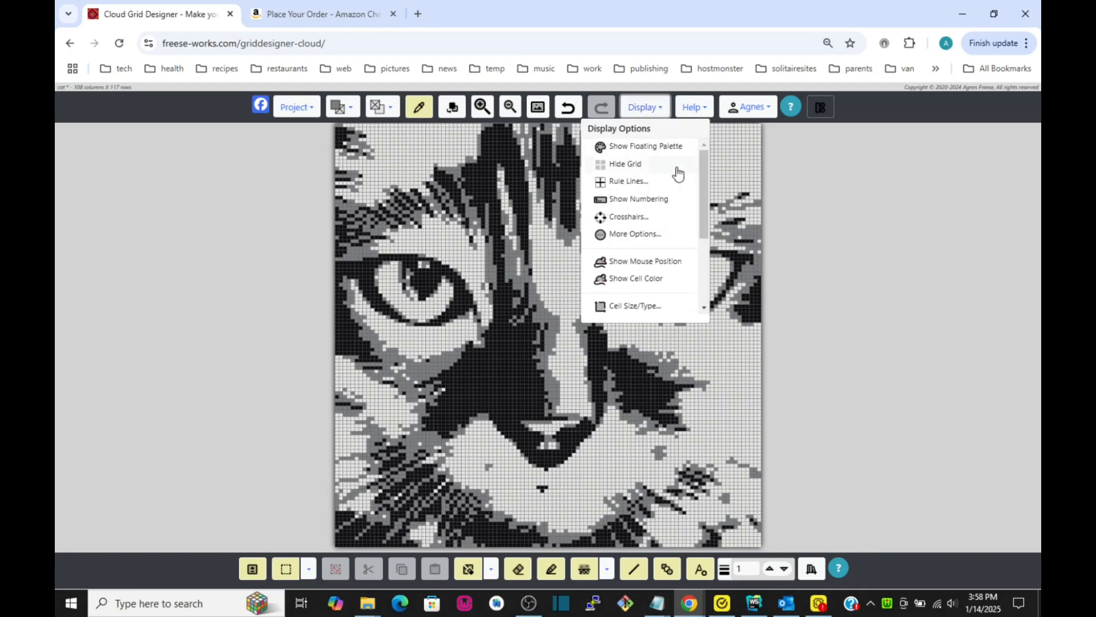
scroll(702, 173, "down", 1)
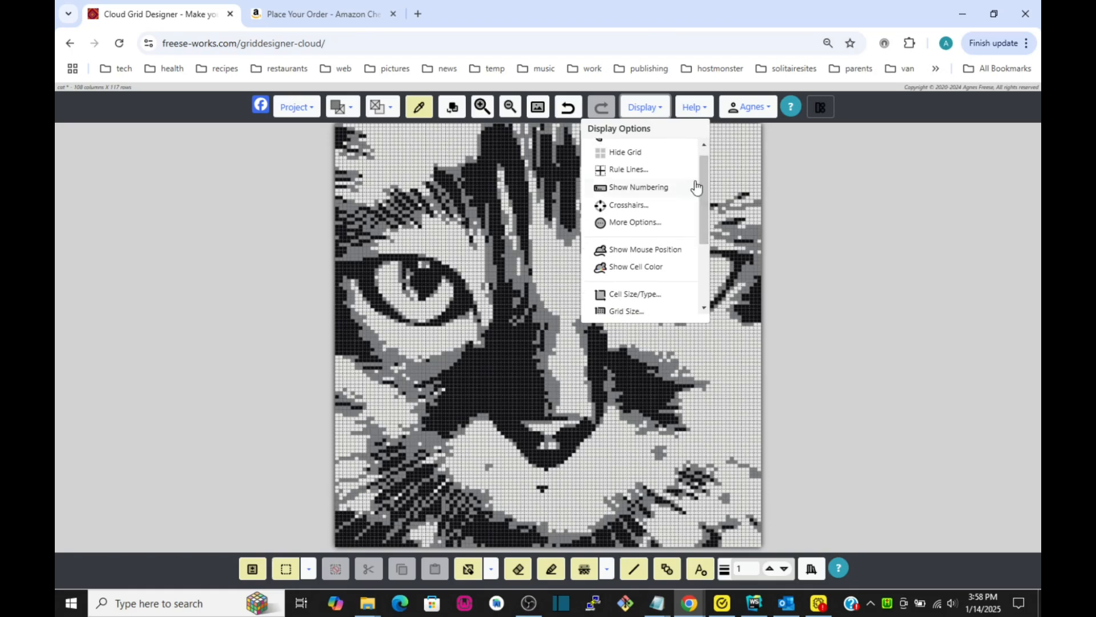
scroll(633, 183, "down", 3)
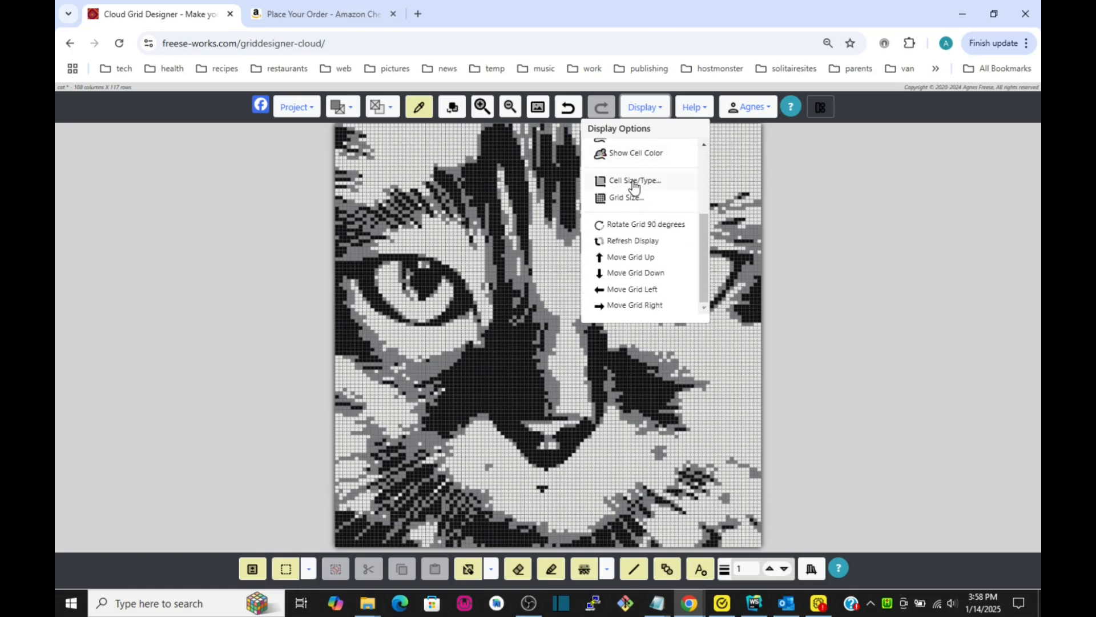
scroll(634, 186, "up", 3)
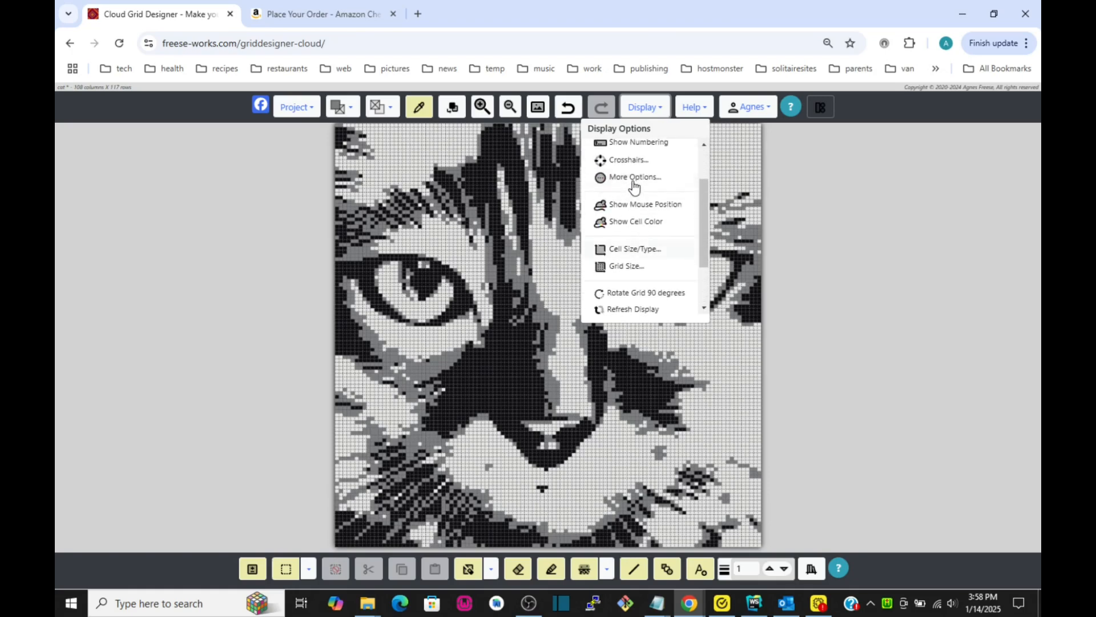
left_click(603, 269)
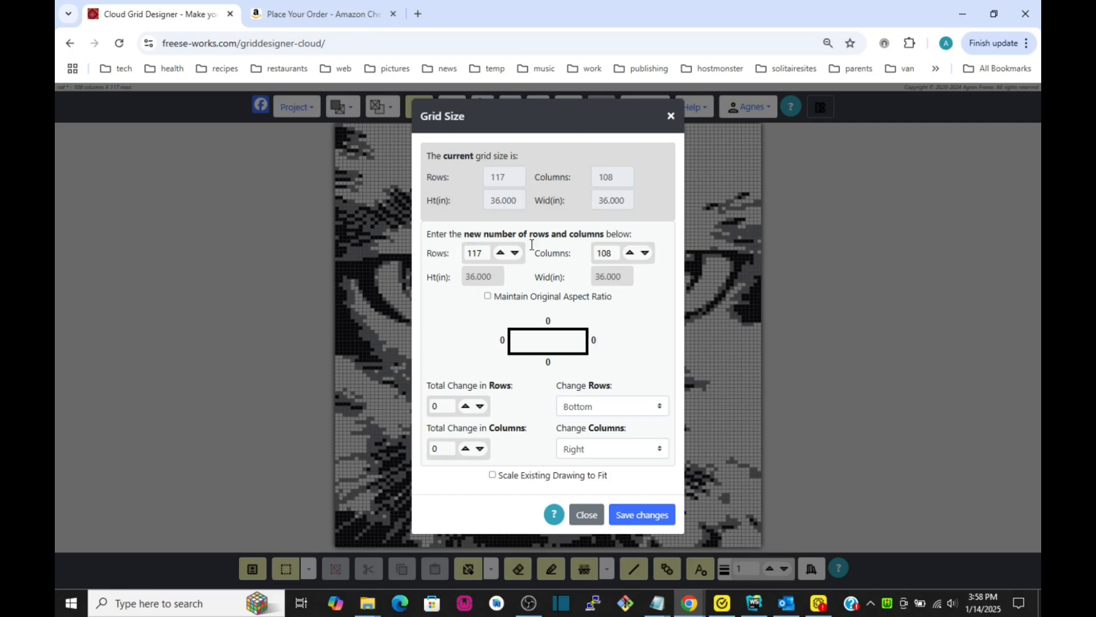
double_click(501, 253)
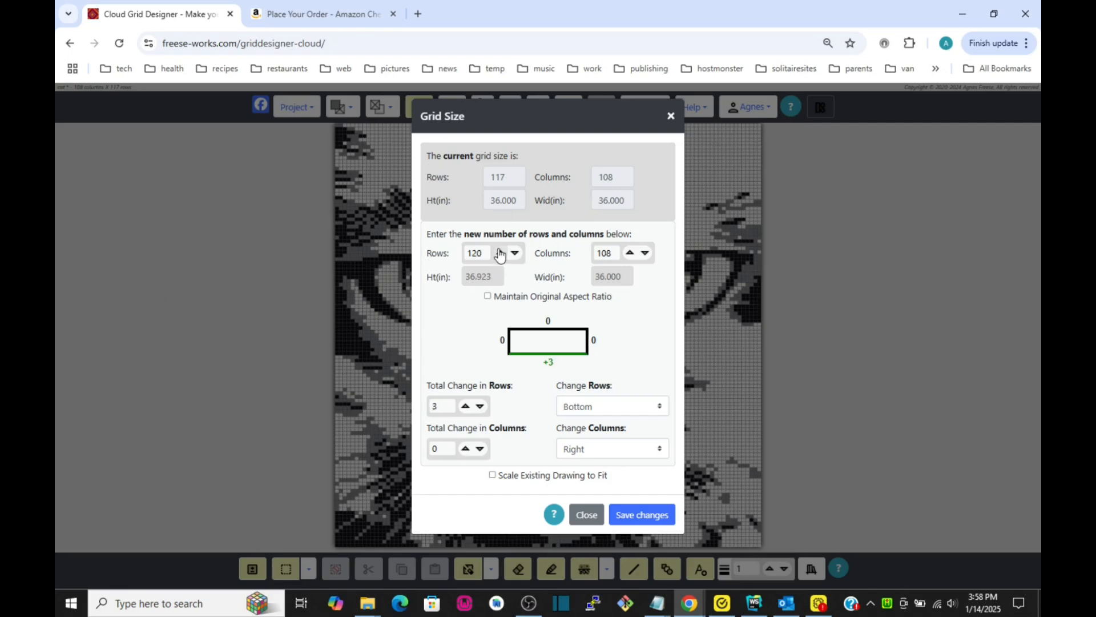
left_click(630, 253)
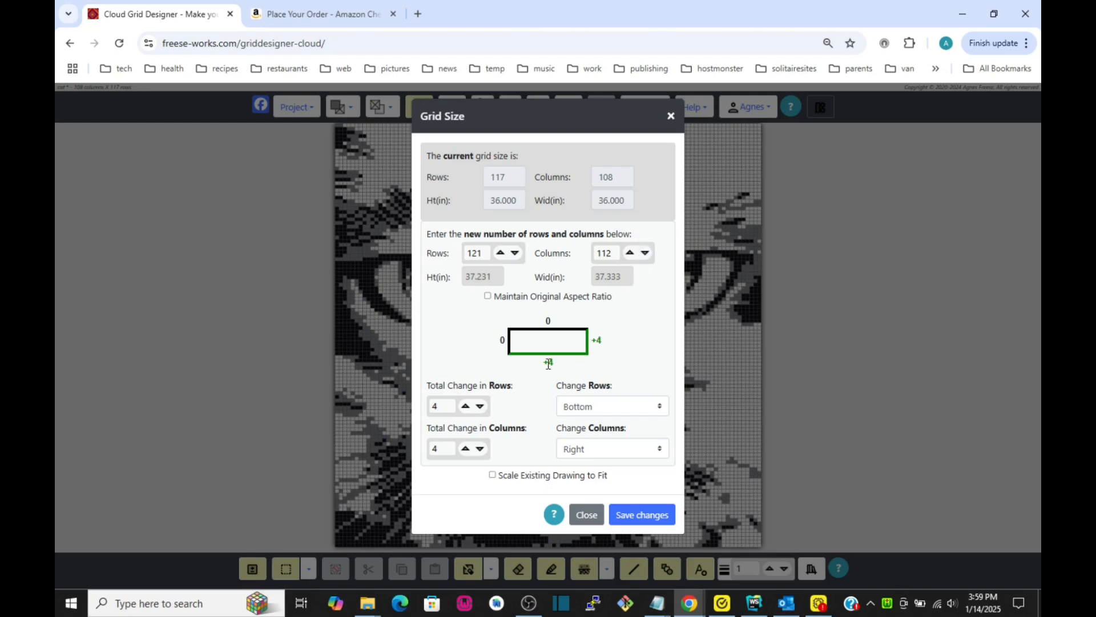
- Split the added rows between both top and bottom and the columns between both left and right, and save the grid size
left_click(658, 412)
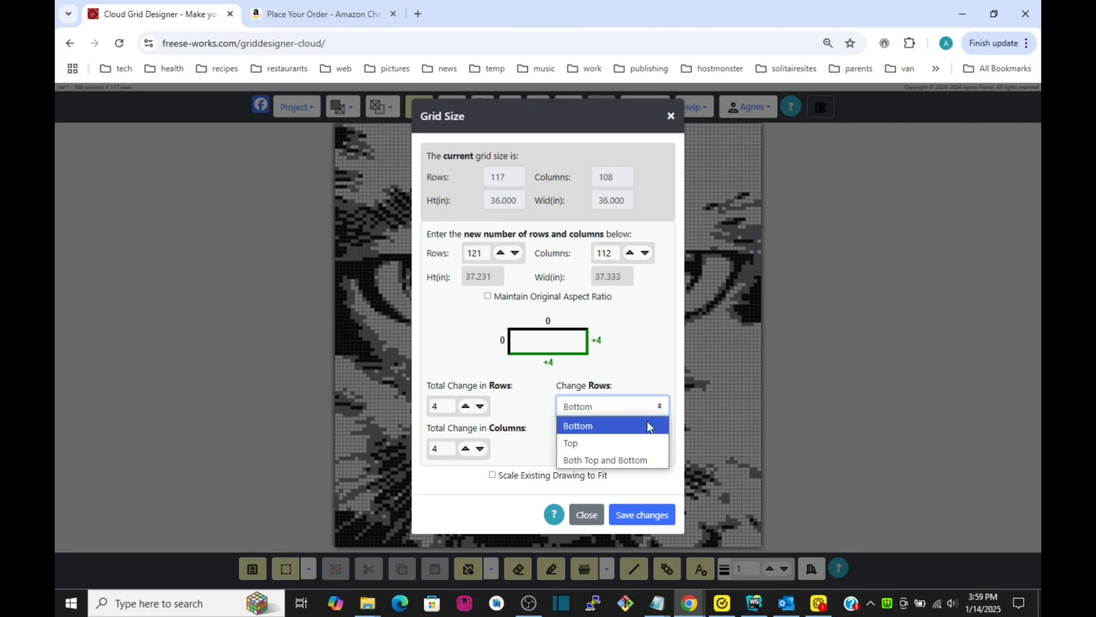
left_click(634, 461)
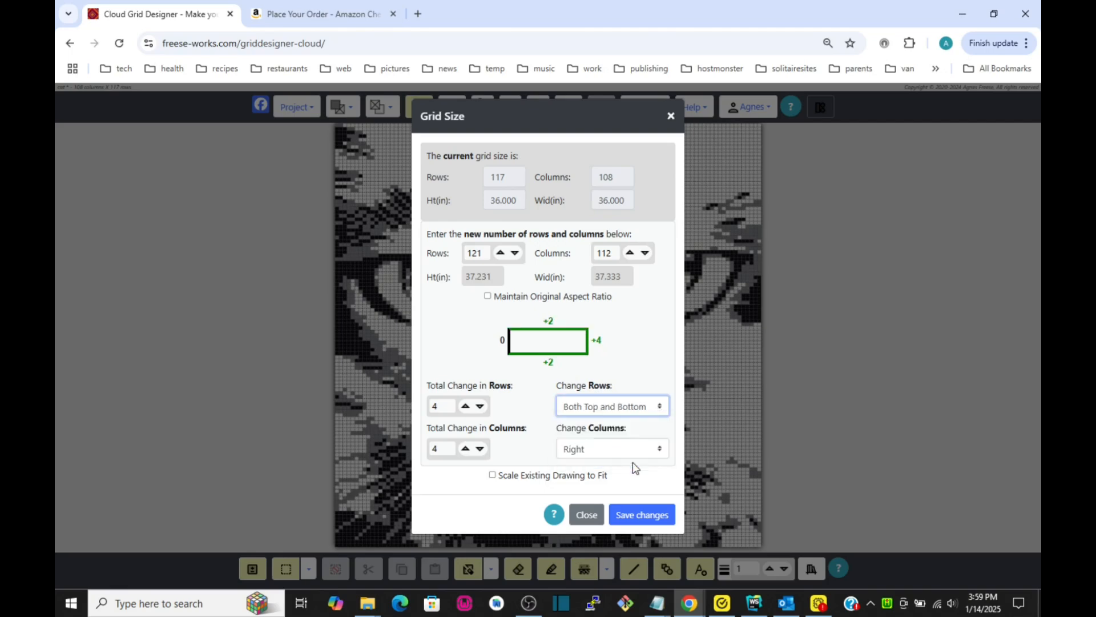
left_click(662, 453)
left_click(632, 504)
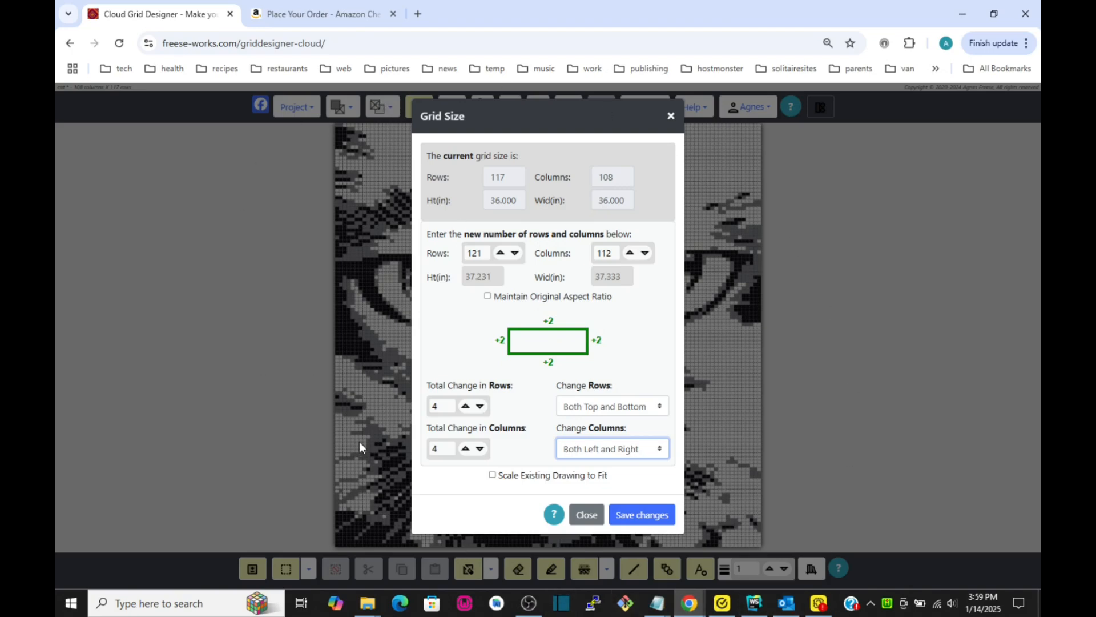
left_click(637, 515)
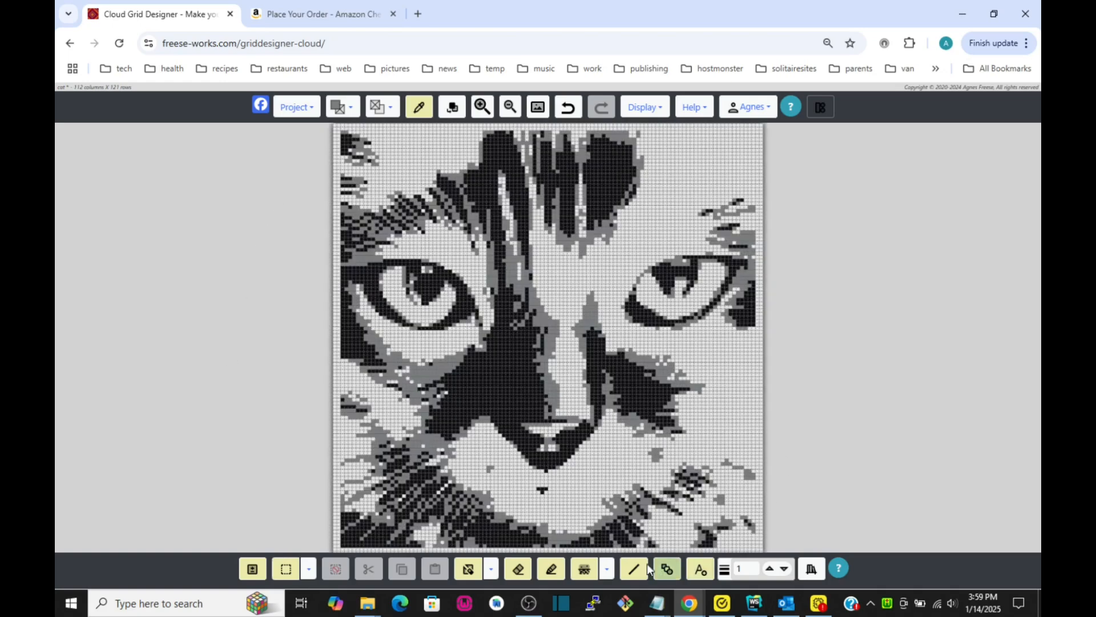
left_click(652, 110)
scroll(641, 228, "down", 2)
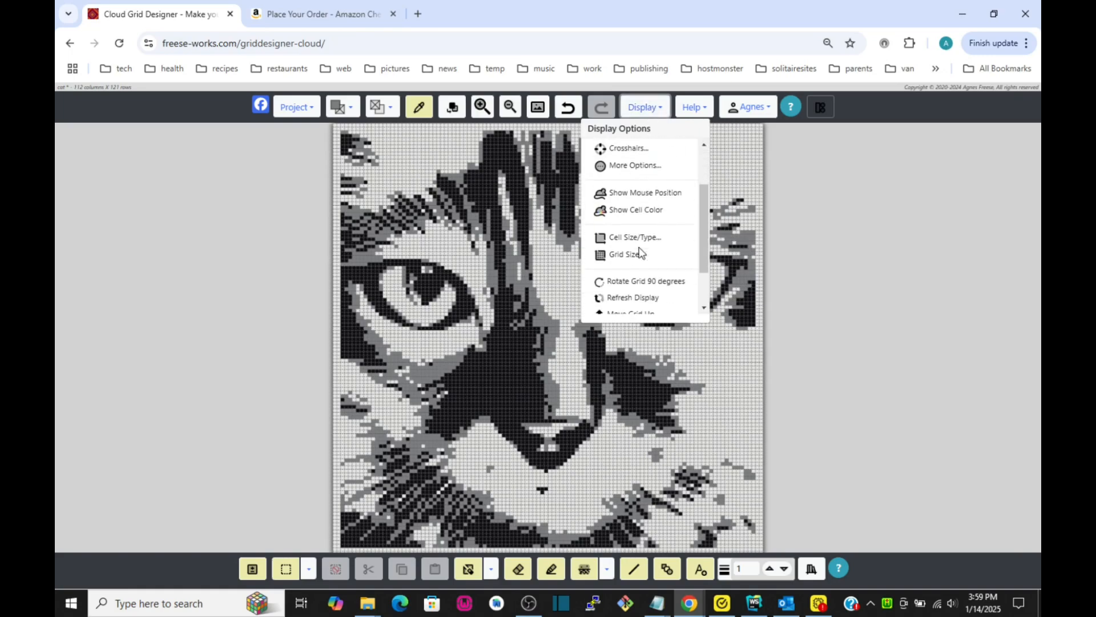
left_click(628, 258)
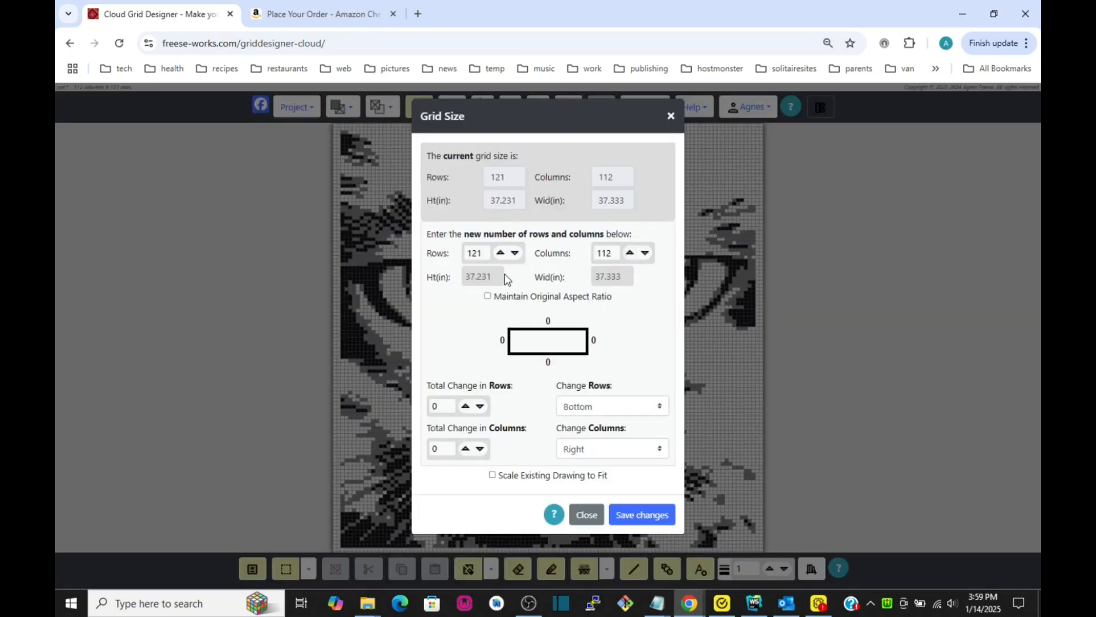
left_click(502, 253)
left_click(671, 116)
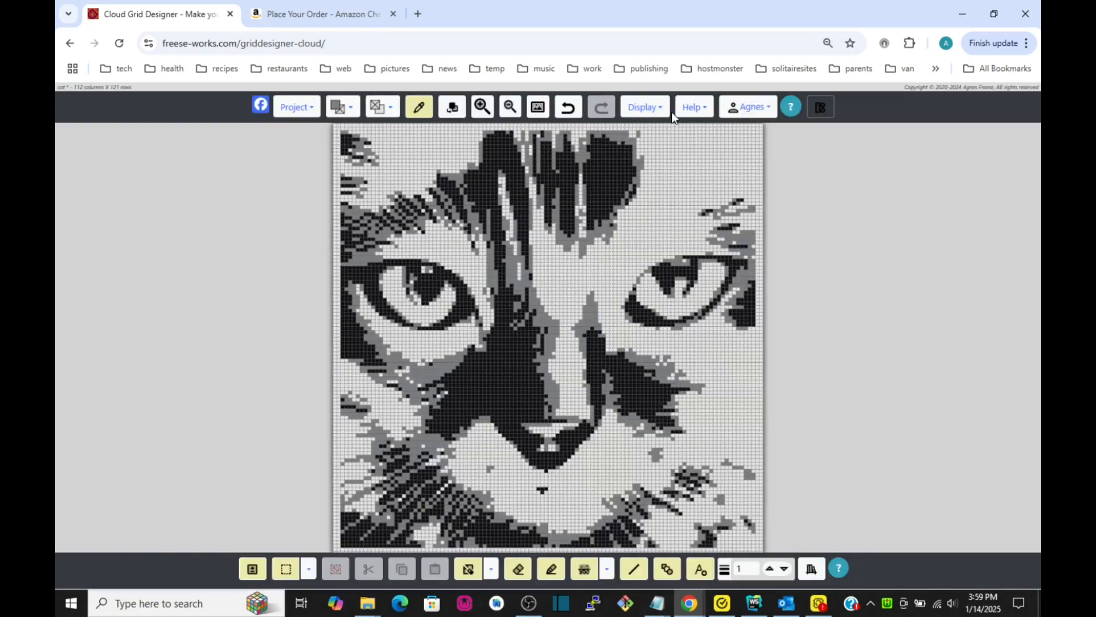
- Limit the background palette to used colors and set the background color to the used gray
left_click(390, 110)
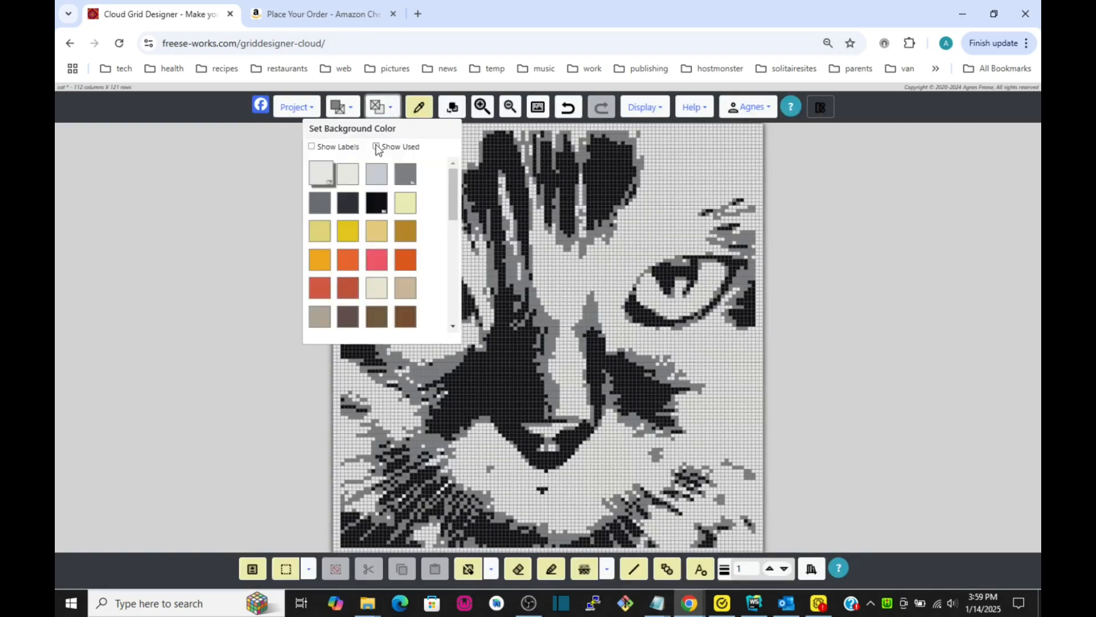
left_click(376, 147)
left_click(352, 175)
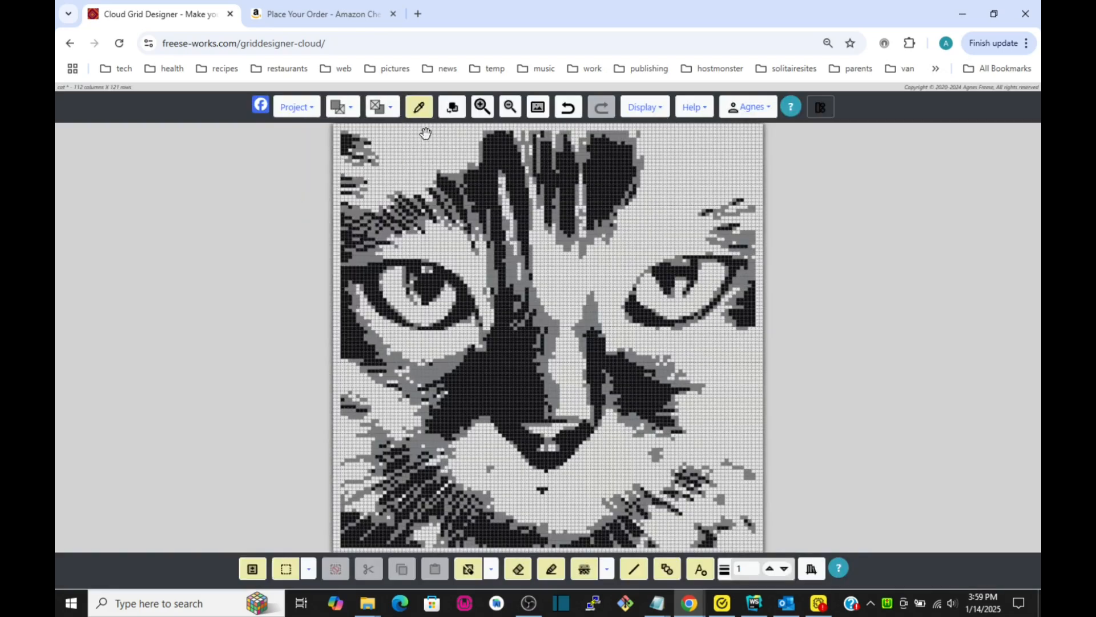
- Enter a new grid size of 125 rows and 116 columns to make room for a gray border
left_click(639, 109)
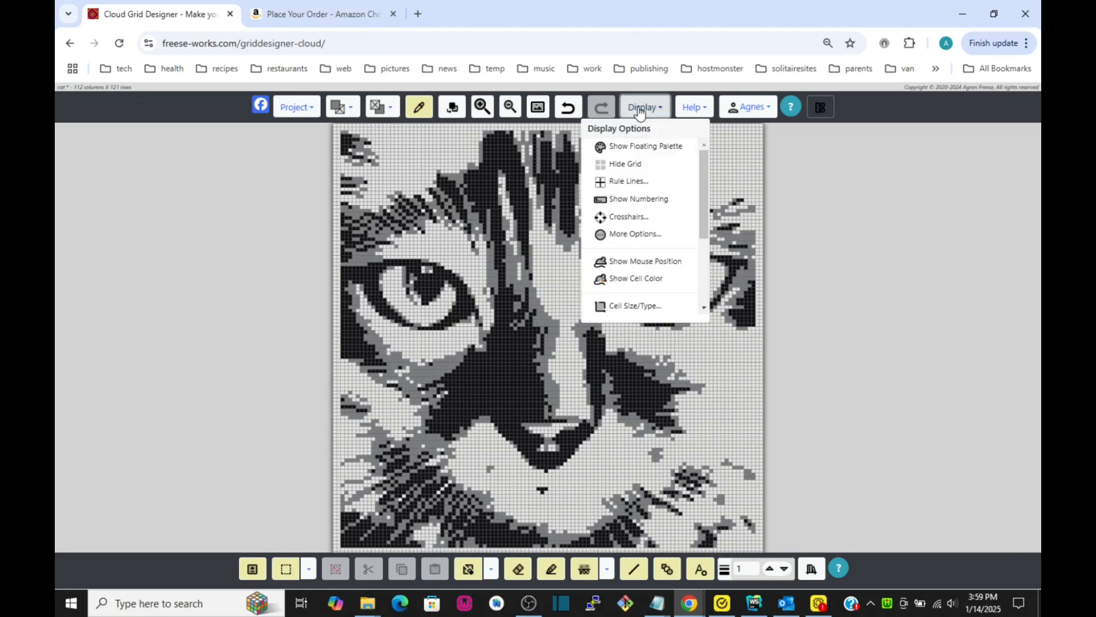
scroll(629, 236, "down", 2)
left_click(629, 252)
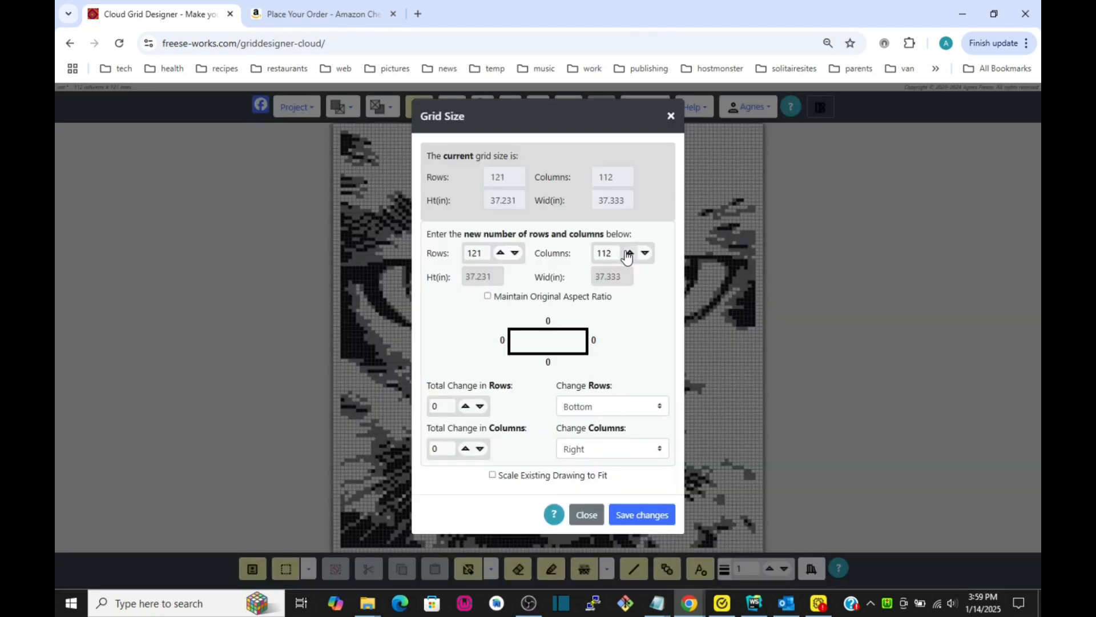
double_click(500, 253)
double_click(501, 253)
double_click(629, 253)
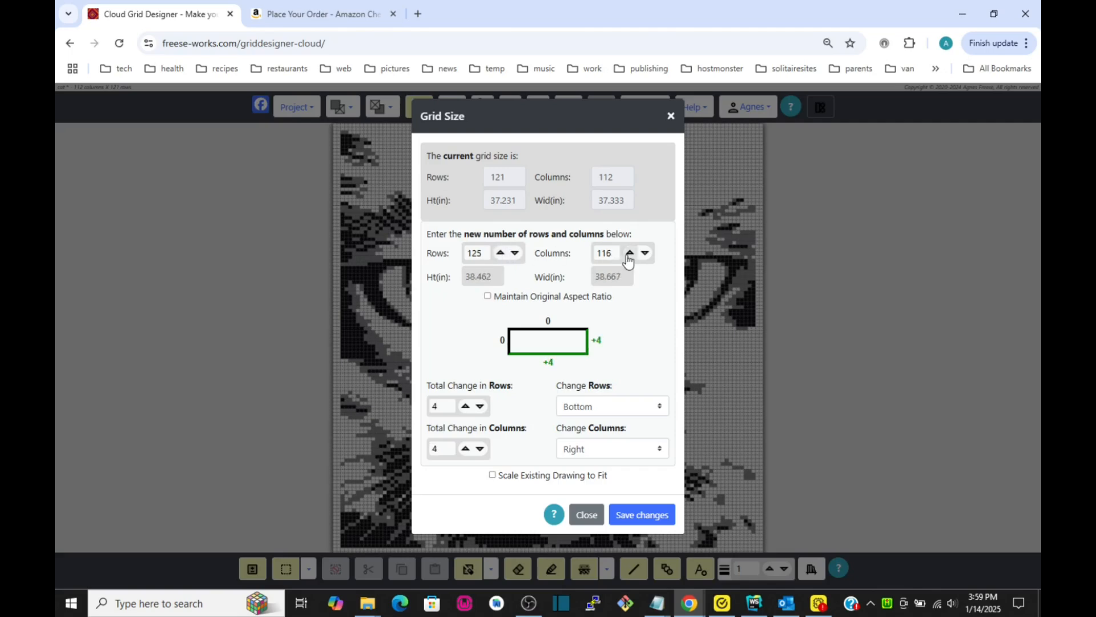
- Apply the 4 extra rows to both top and bottom and the 4 extra columns to both left and right, saving the gray border
left_click(638, 408)
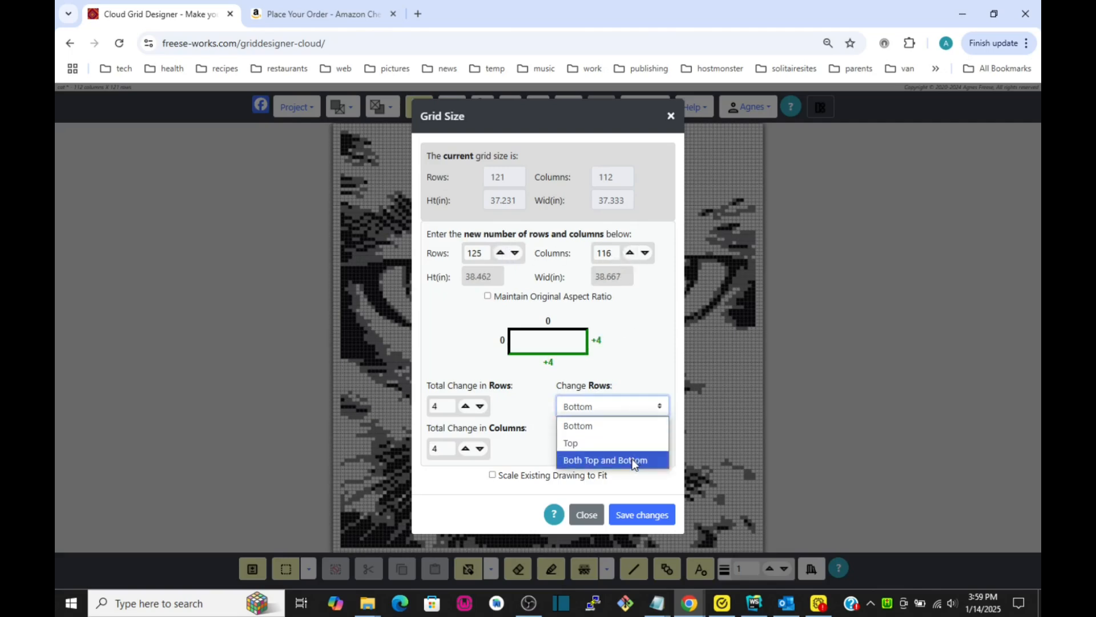
left_click(634, 460)
left_click(638, 451)
left_click(639, 500)
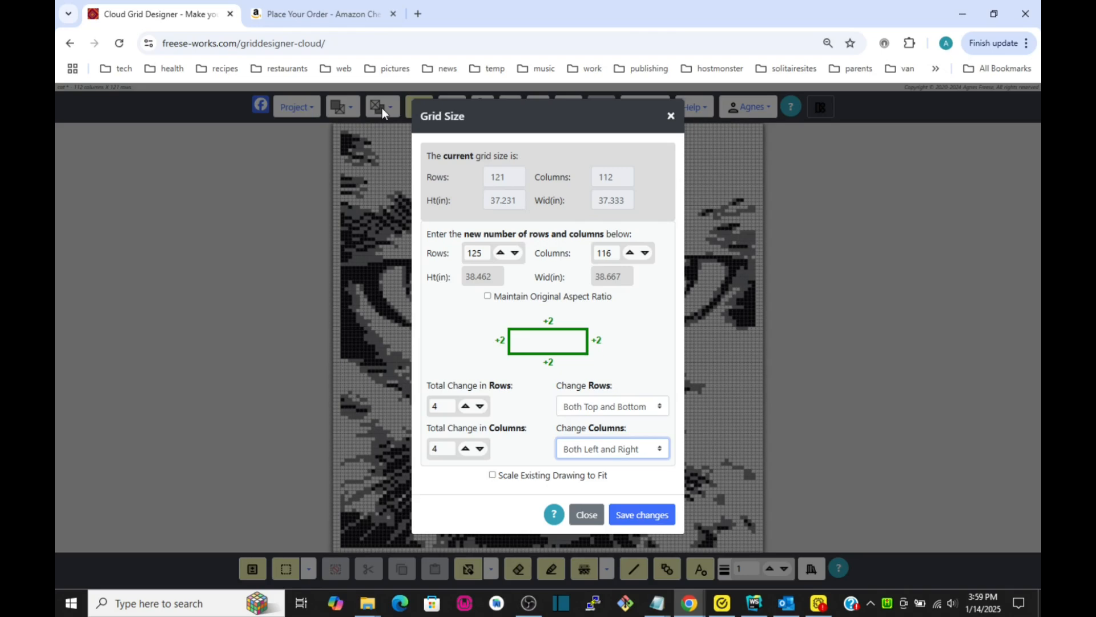
left_click(635, 517)
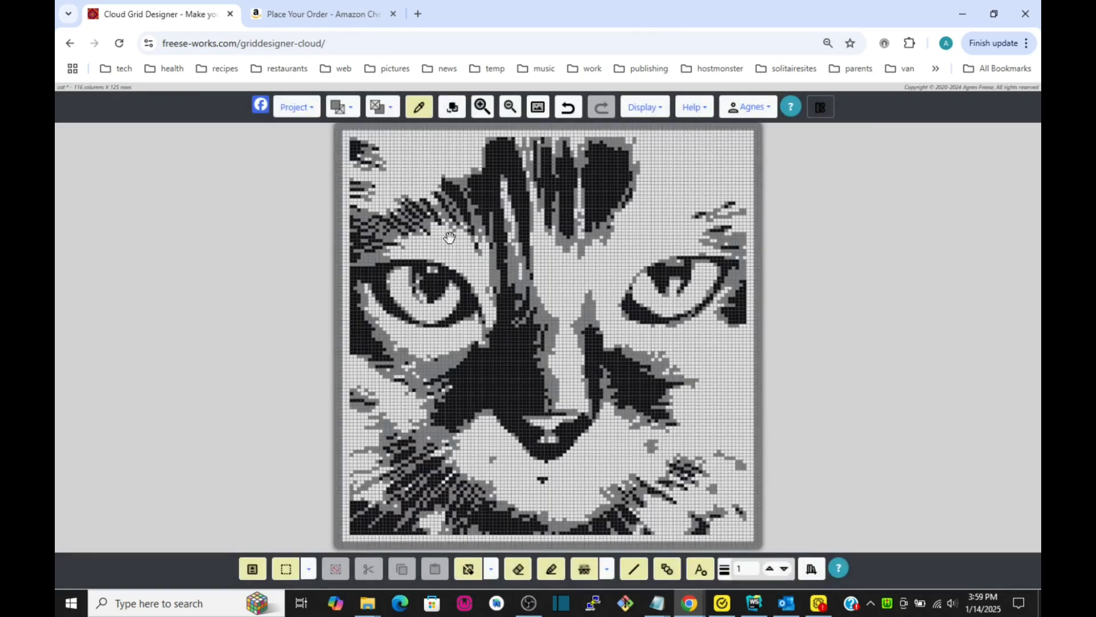
- Set the background color to black and enter a new grid size of 129 rows and 120 columns for another border
left_click(393, 112)
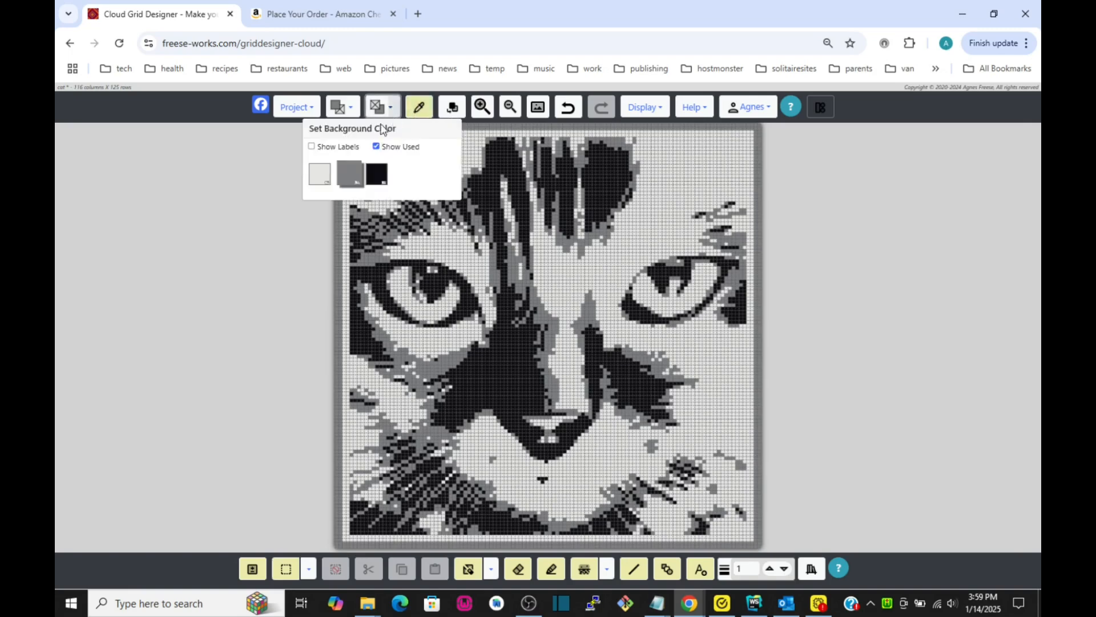
left_click(376, 174)
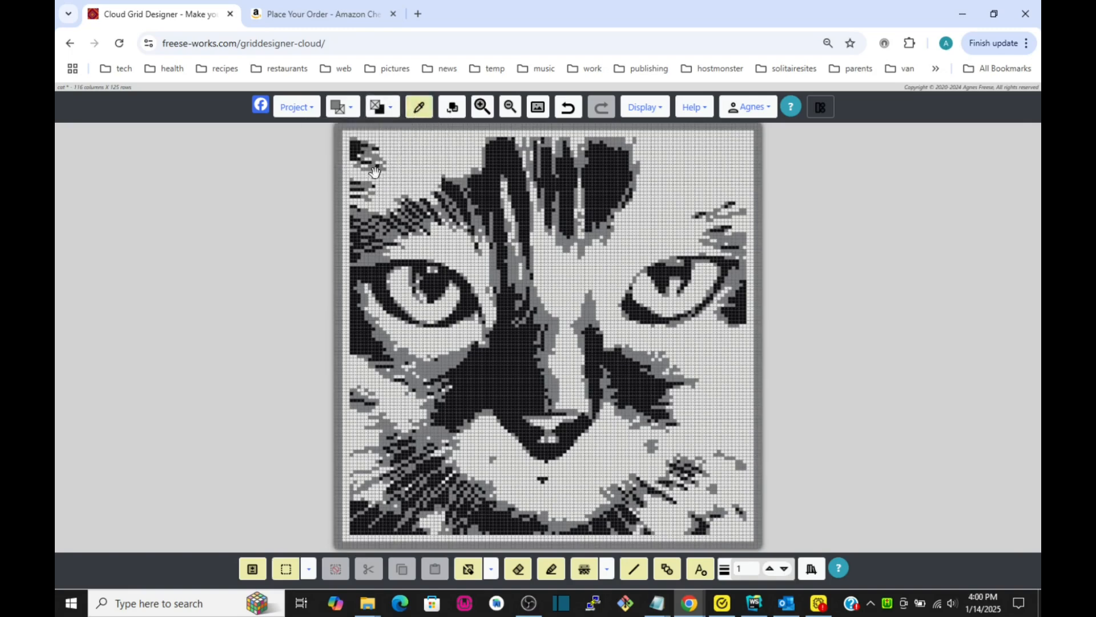
left_click(656, 108)
scroll(637, 231, "down", 5)
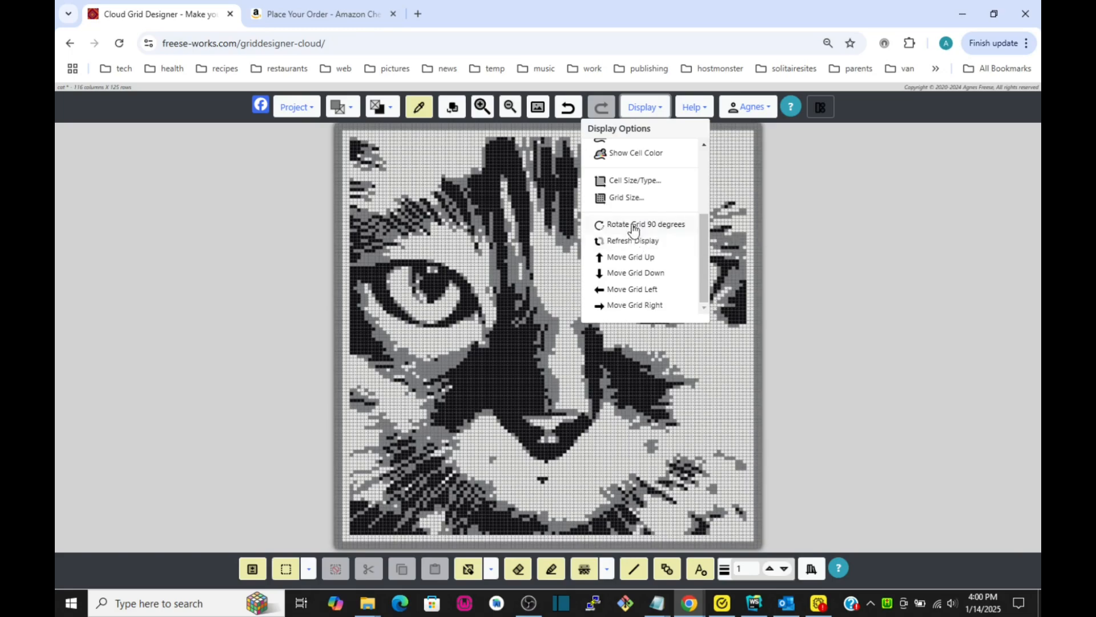
left_click(628, 198)
left_click(500, 254)
left_click(501, 254)
left_click(631, 253)
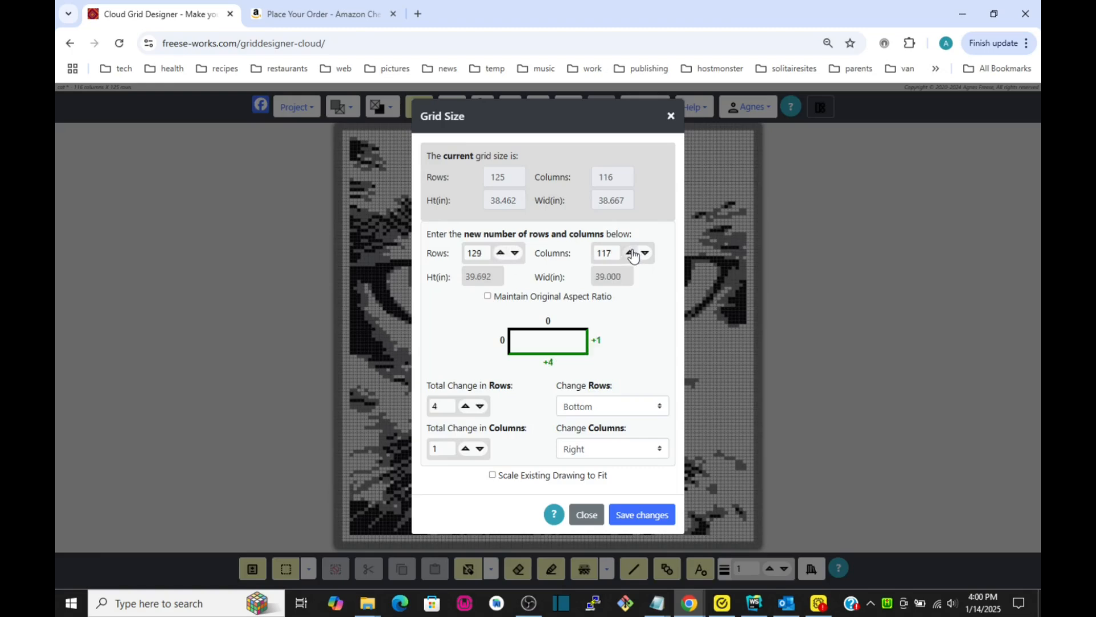
left_click(630, 253)
- Split the added rows between both top and bottom and the added columns between both left and right, and save the black border
left_click(642, 404)
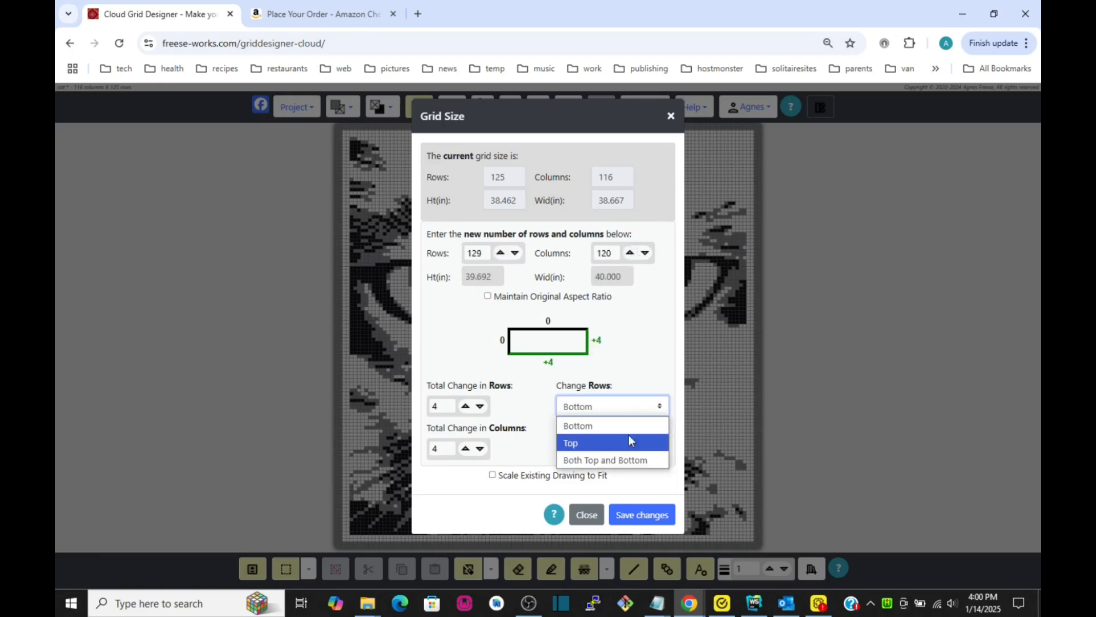
left_click(628, 457)
left_click(640, 453)
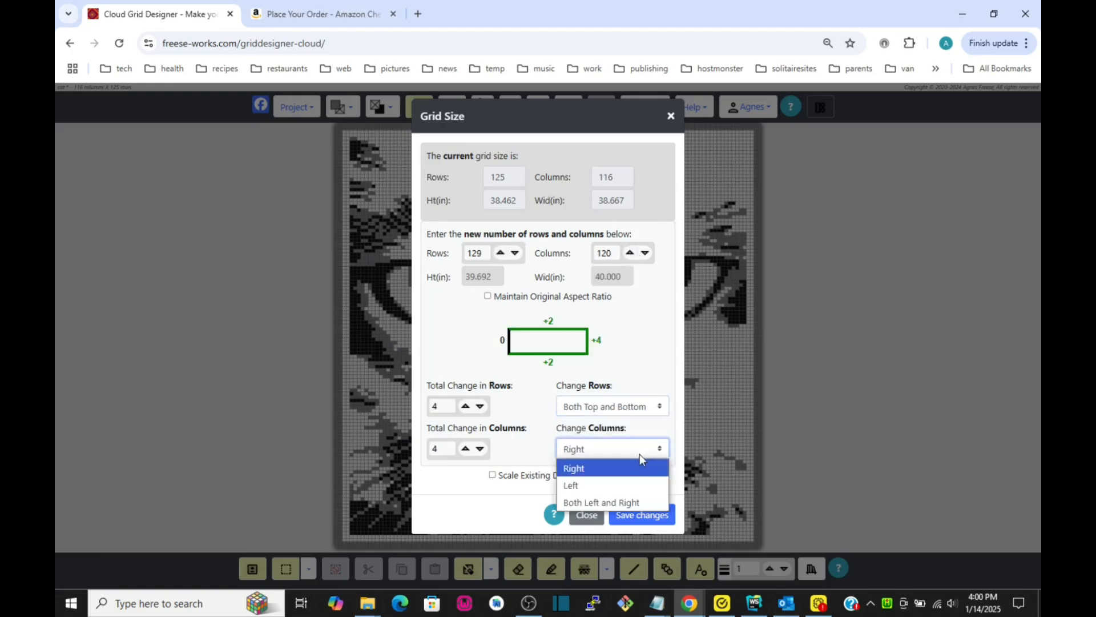
left_click(650, 497)
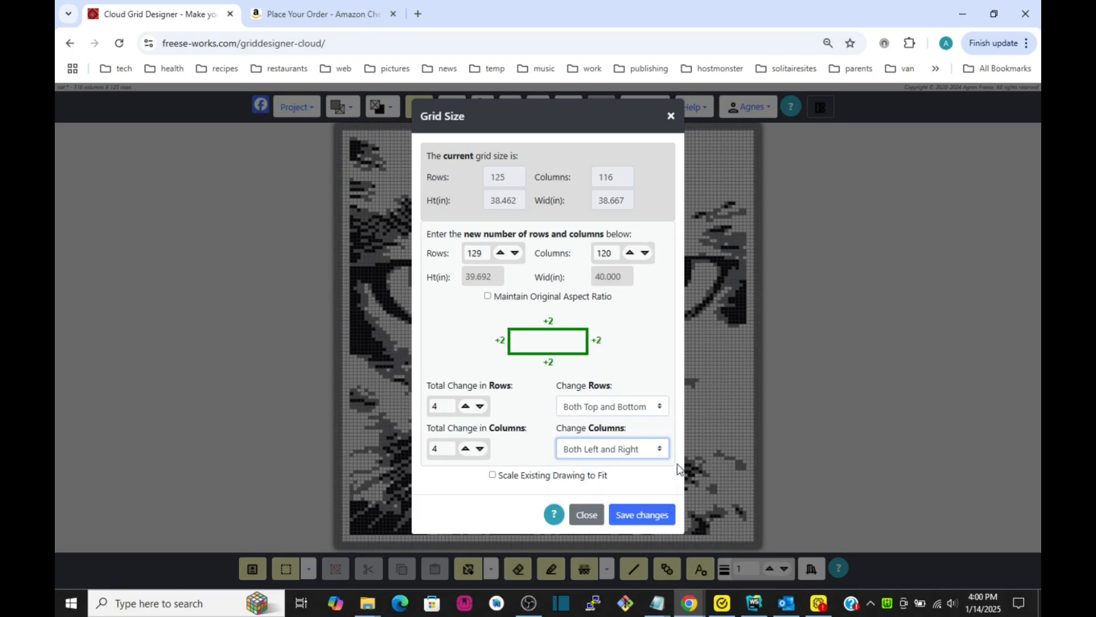
left_click(641, 515)
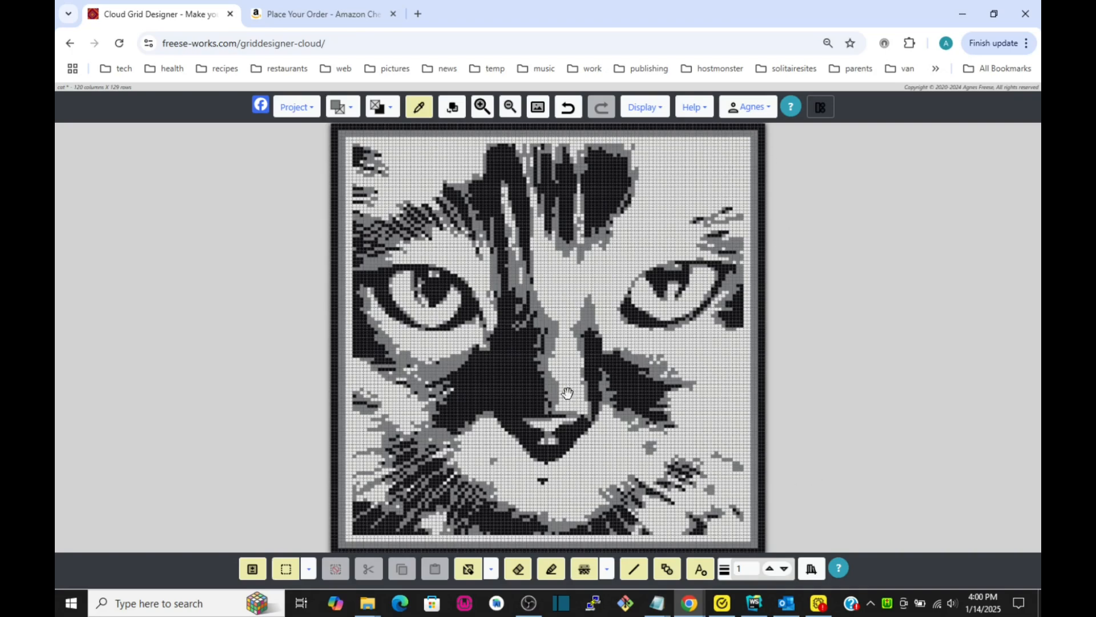
- Try drawing the outer border with gray straight lines 2 cells thick along the edges of the grid
left_click(634, 570)
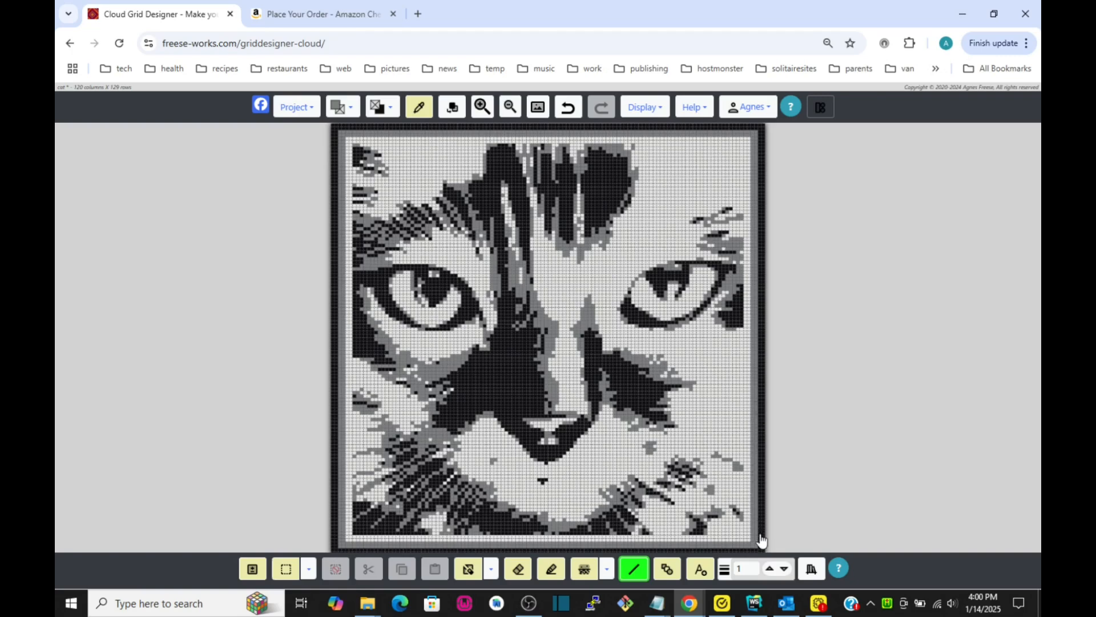
left_click(770, 571)
left_click(650, 575)
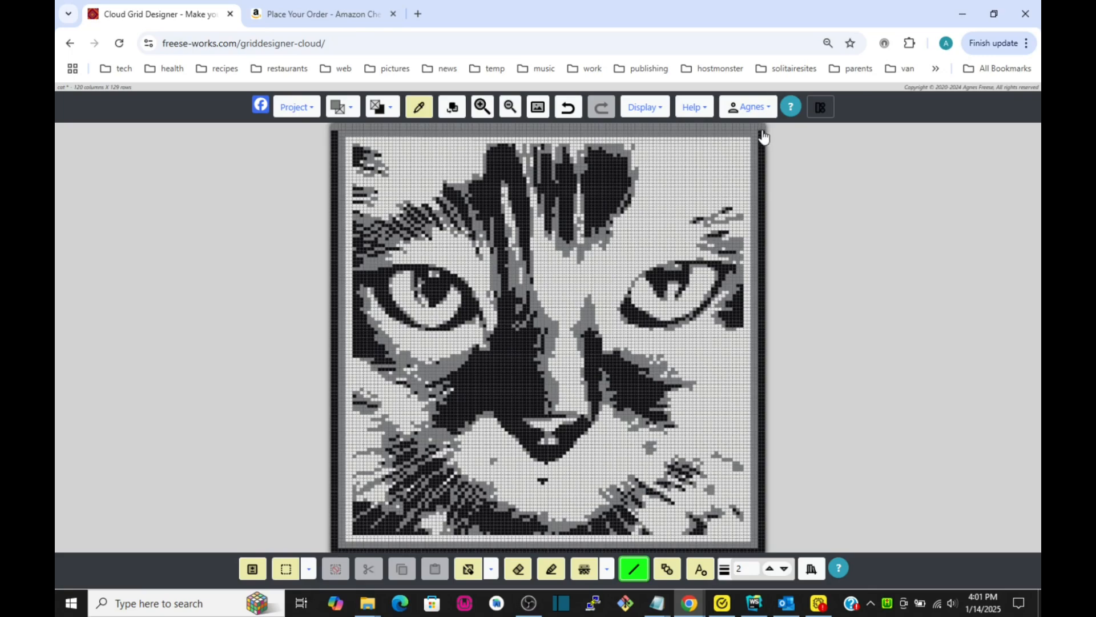
left_click_drag(762, 131, 336, 143)
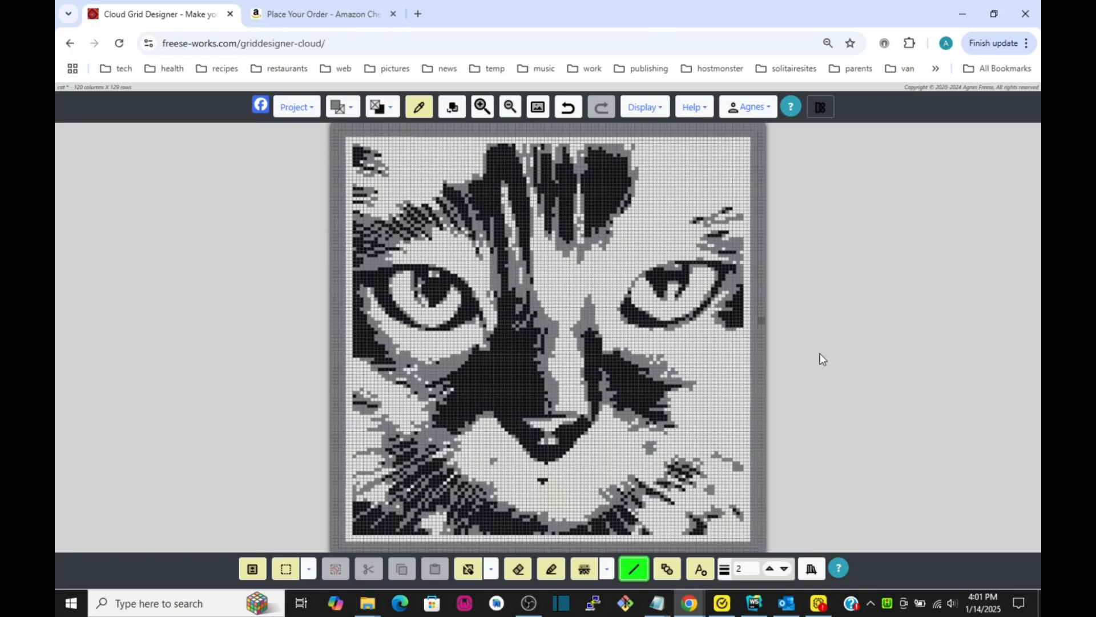
- Undo all the gray lines drawn over the black outer border
left_click(564, 108)
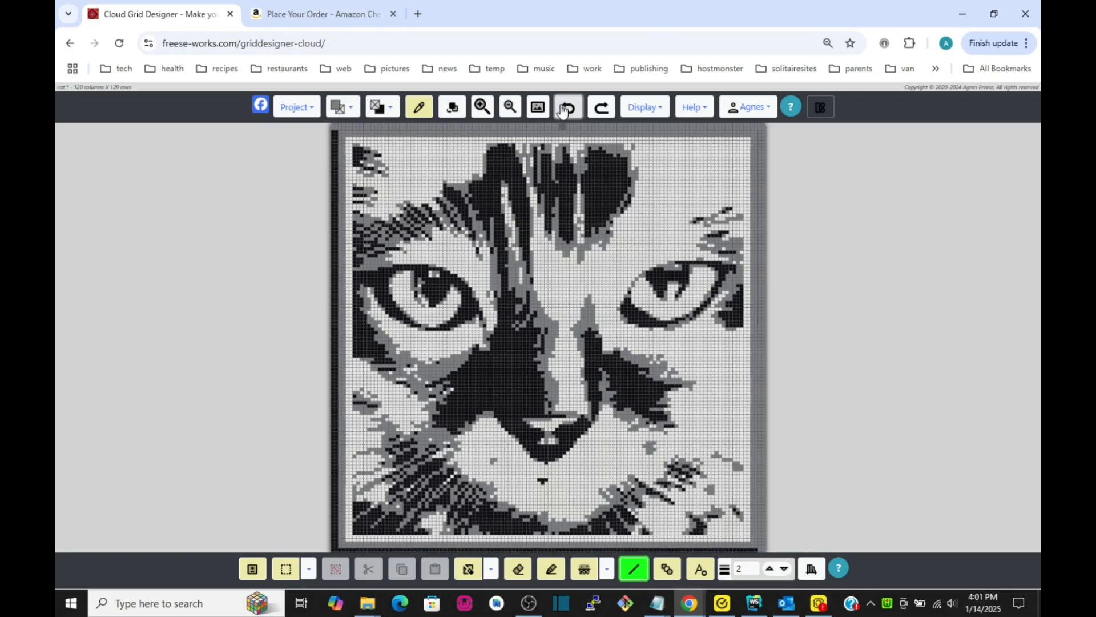
left_click(563, 109)
left_click(564, 109)
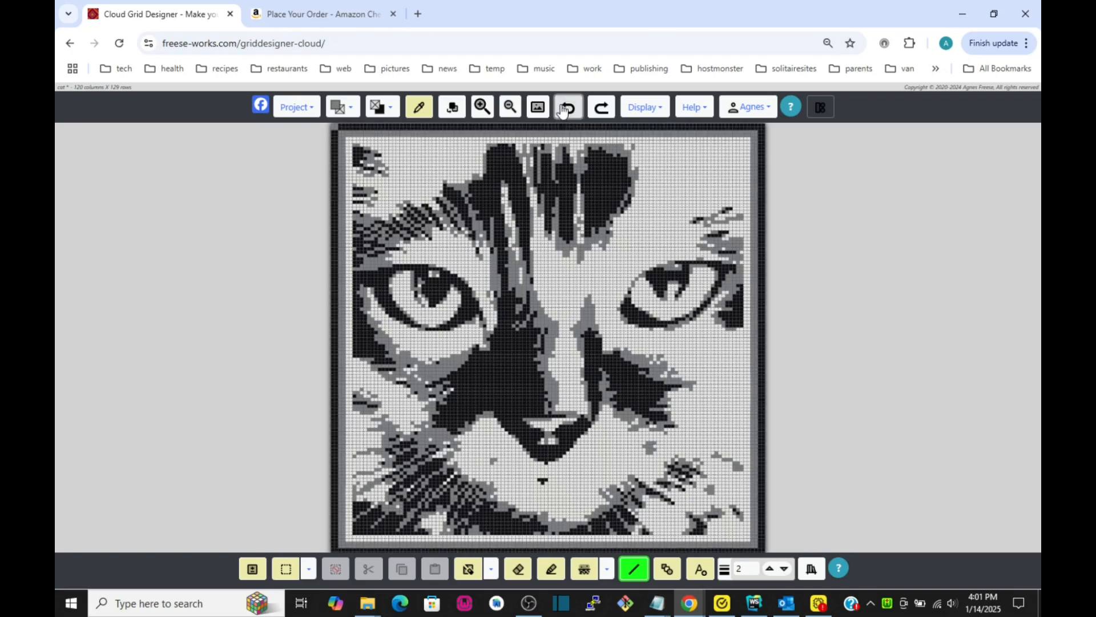
left_click(564, 108)
- Save the bordered cat project under its existing name
left_click(288, 112)
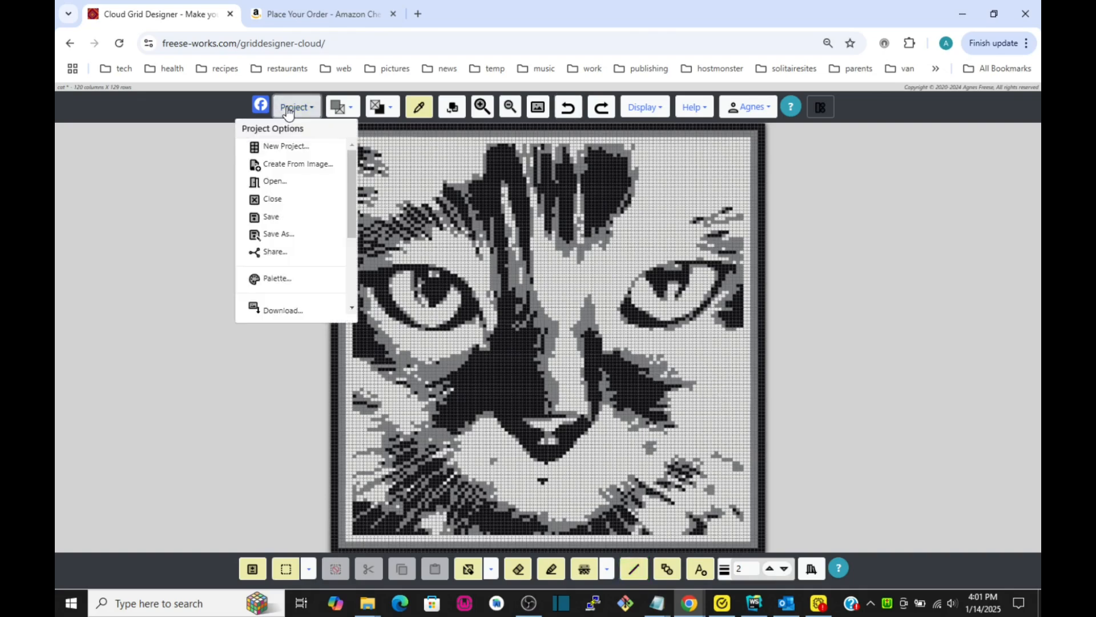
left_click(271, 223)
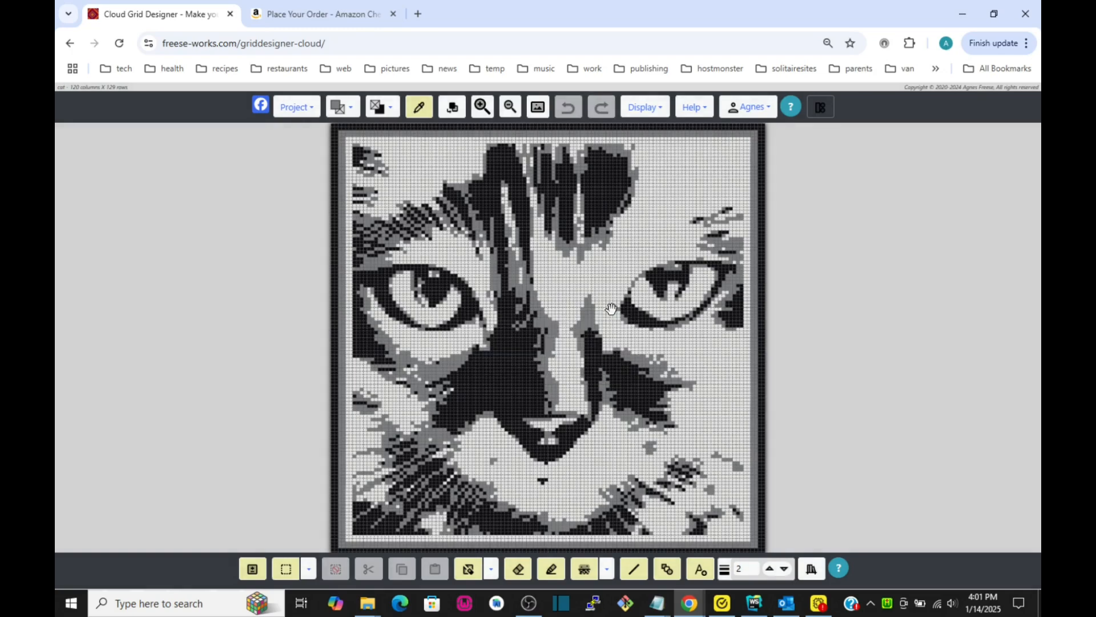